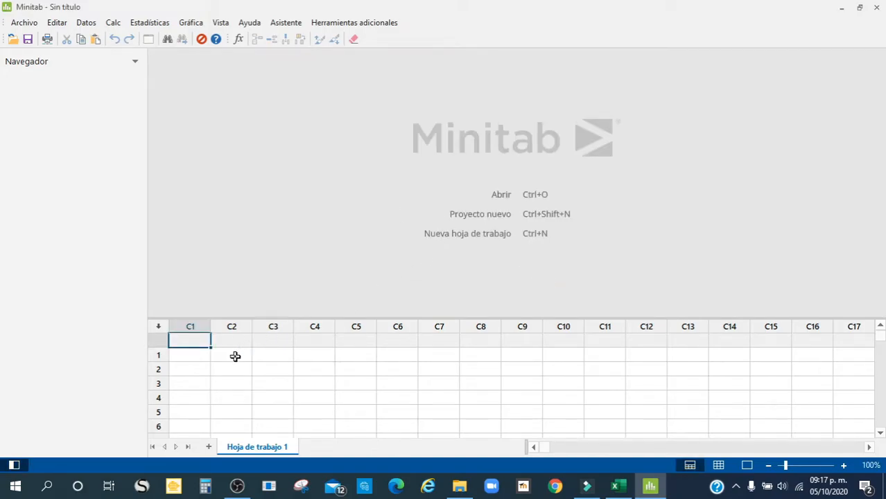
- Choose to run the trial version of Minitab and start it
{"action": "left_click", "coordinate": [374, 251]}
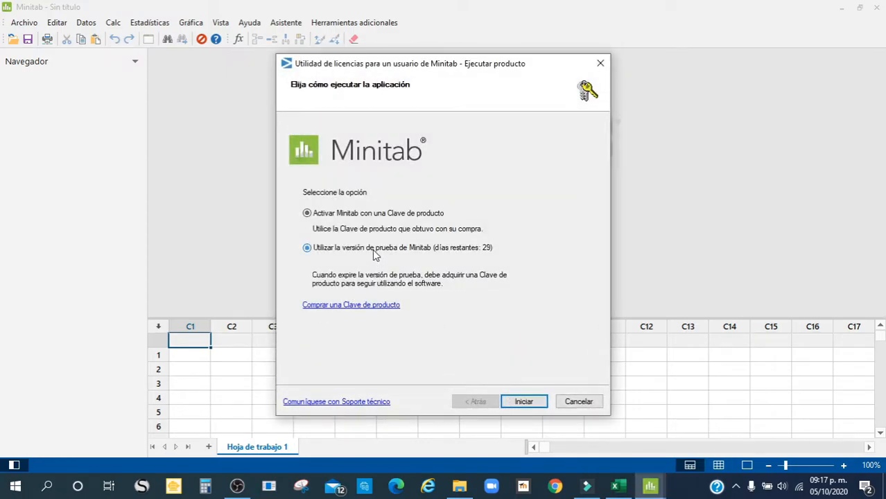
{"action": "left_click", "coordinate": [533, 400]}
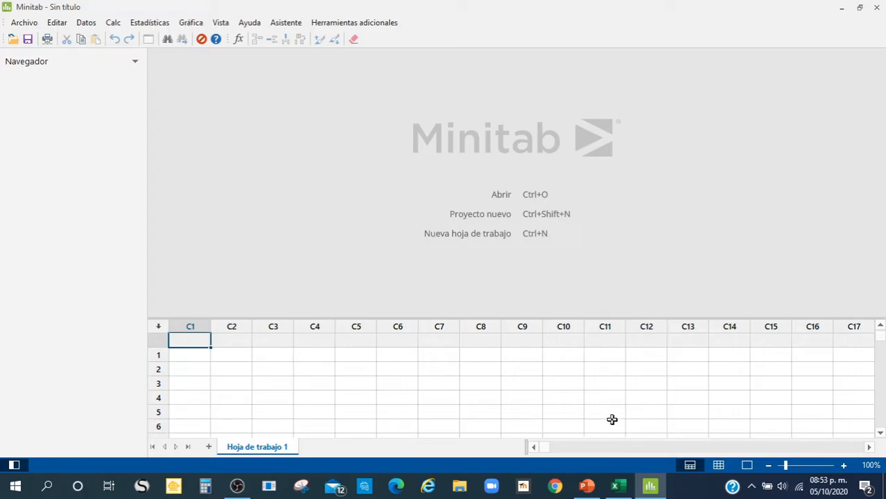
- Switch to the Excel workbook Plantilla MTBF y MTTR and review the DATOS, N≤20 MTBF, N≤20 MTTR and DISPONIBILIDAD sheets
{"action": "left_click", "coordinate": [617, 487]}
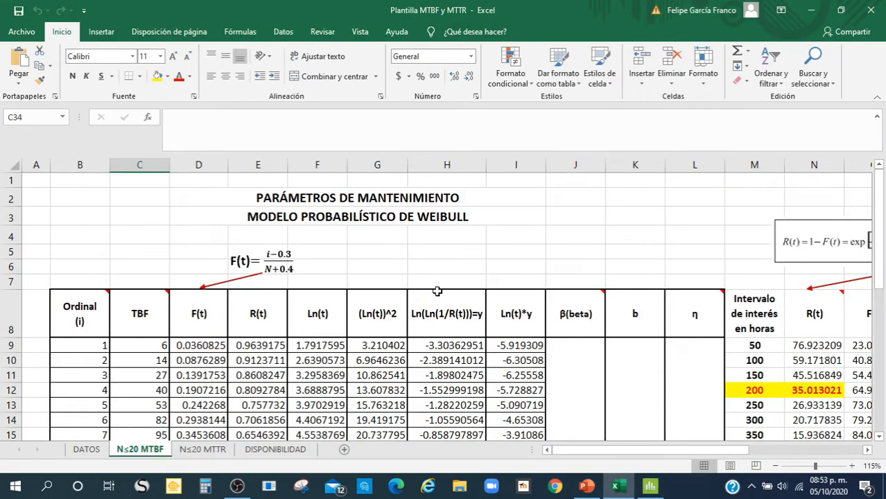
{"action": "scroll", "coordinate": [436, 291], "scroll_direction": "down", "scroll_amount": 1}
{"action": "scroll", "coordinate": [436, 291], "scroll_direction": "down", "scroll_amount": 1}
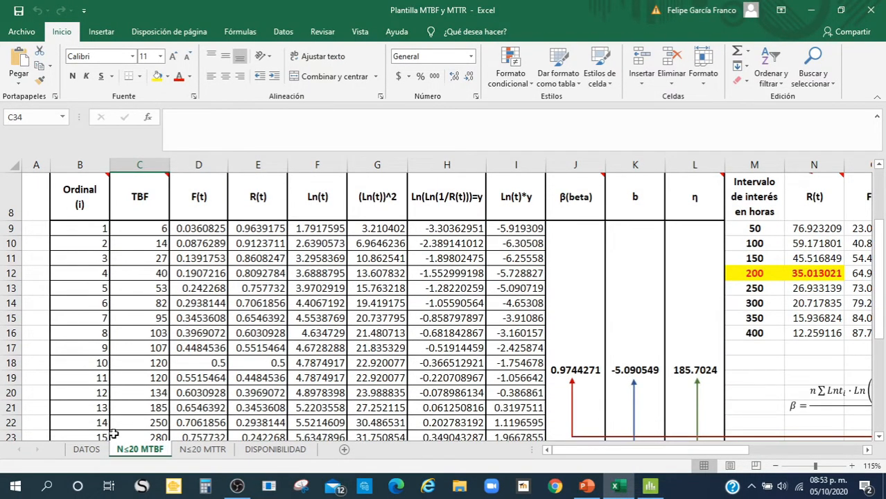
{"action": "left_click", "coordinate": [87, 449]}
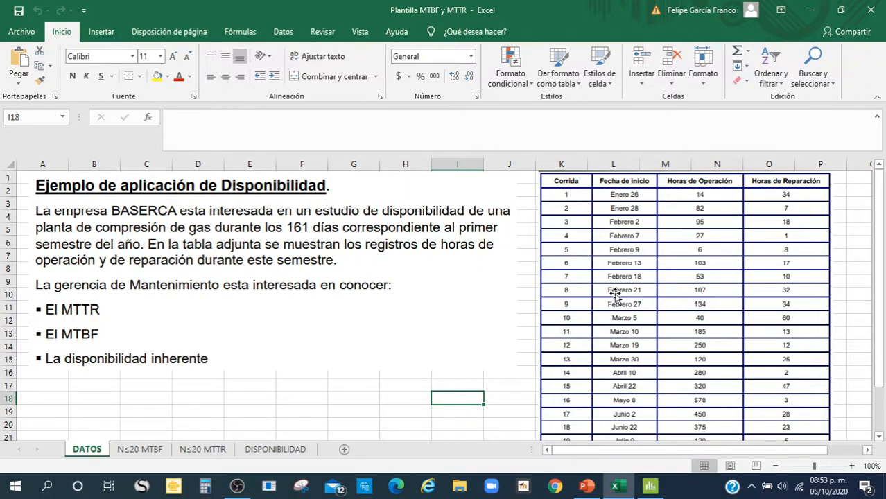
{"action": "left_click", "coordinate": [139, 448]}
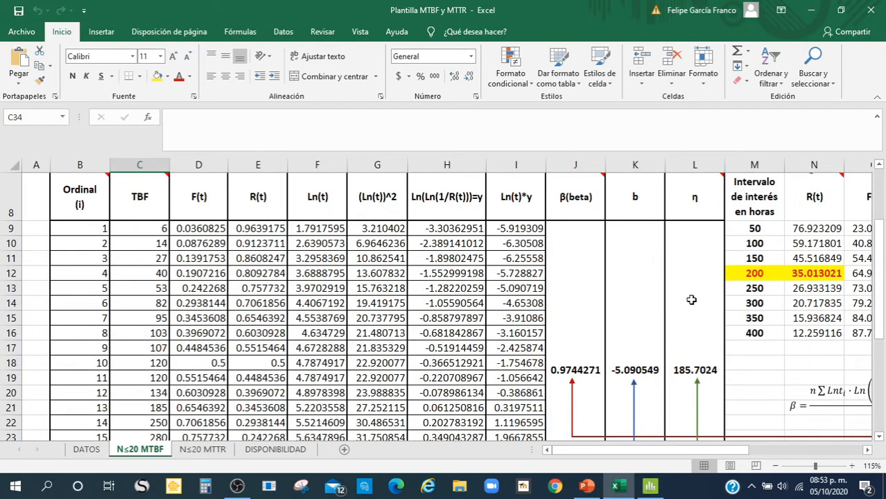
{"action": "scroll", "coordinate": [508, 281], "scroll_direction": "down", "scroll_amount": 2}
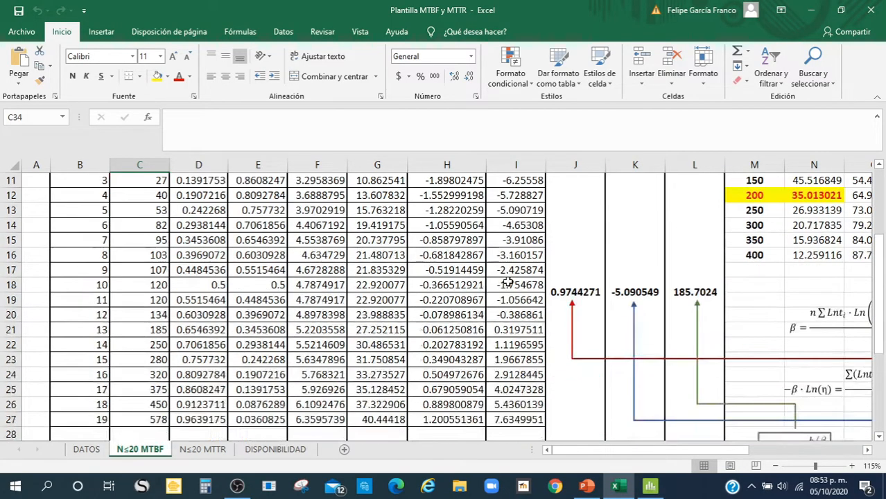
{"action": "scroll", "coordinate": [508, 281], "scroll_direction": "down", "scroll_amount": 1}
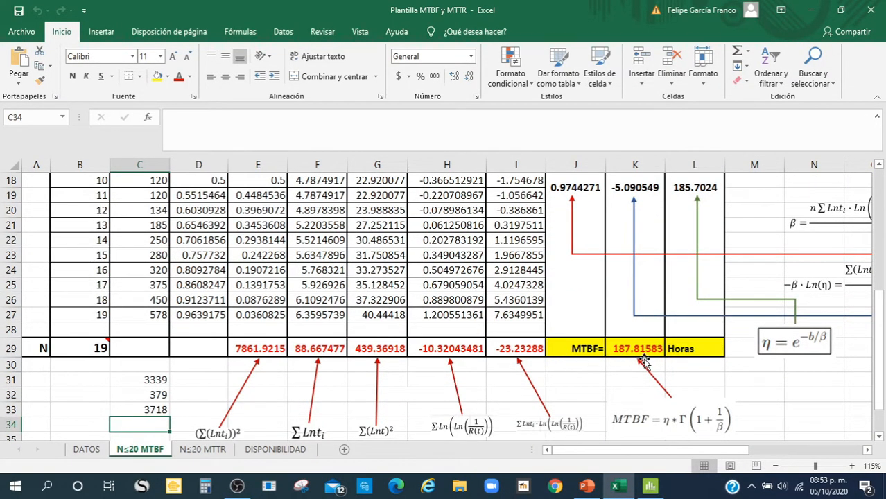
{"action": "left_click", "coordinate": [202, 449]}
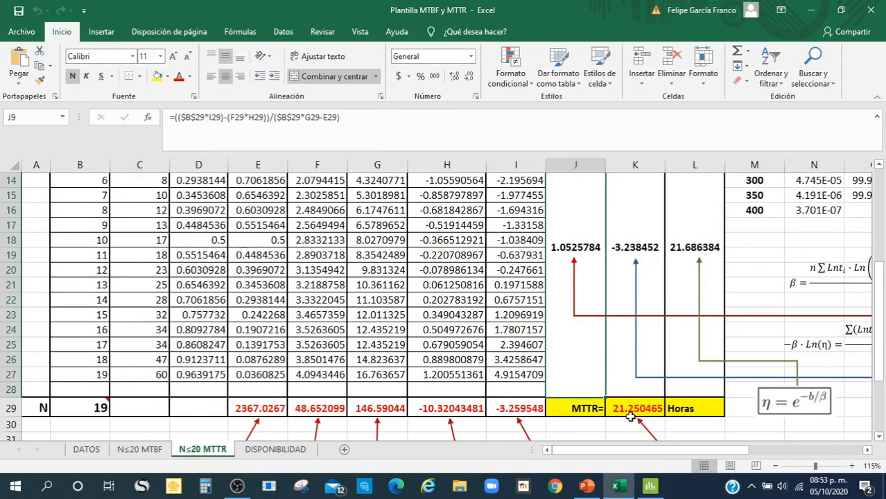
{"action": "left_click", "coordinate": [292, 451]}
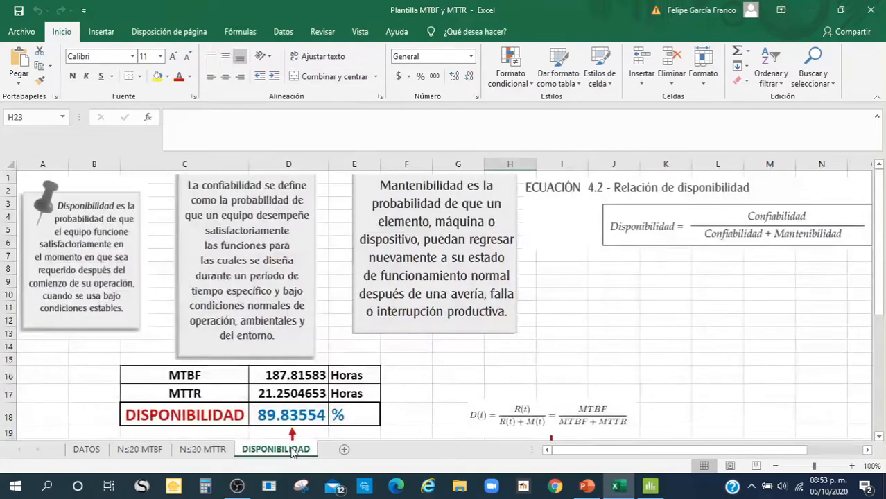
{"action": "scroll", "coordinate": [379, 323], "scroll_direction": "down", "scroll_amount": 2}
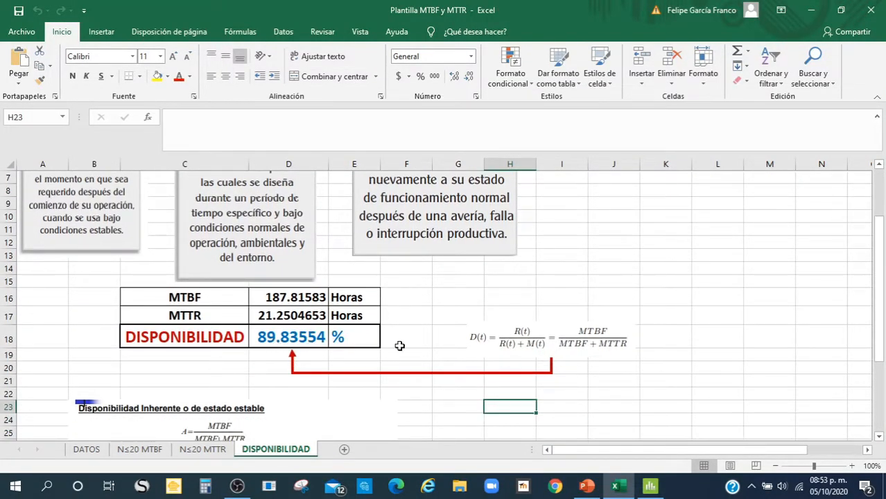
{"action": "scroll", "coordinate": [260, 332], "scroll_direction": "up", "scroll_amount": 2}
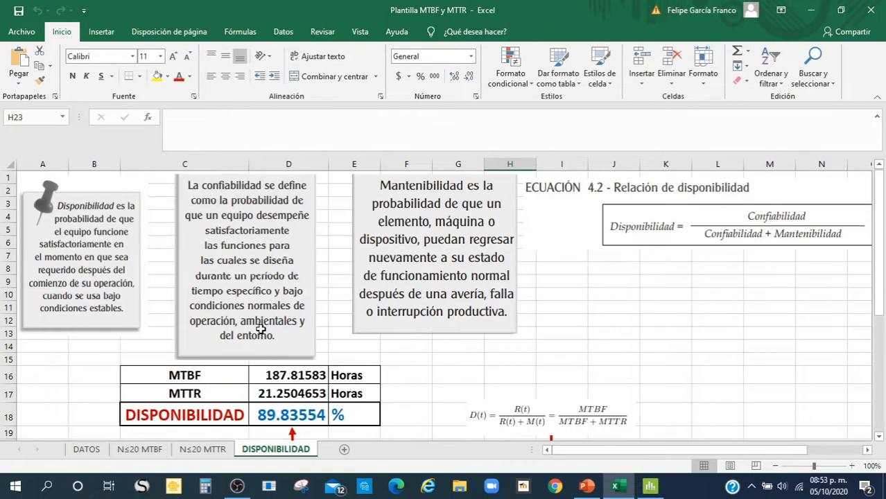
- Switch to Minitab and name worksheet column C1 TBF
{"action": "left_click", "coordinate": [650, 485]}
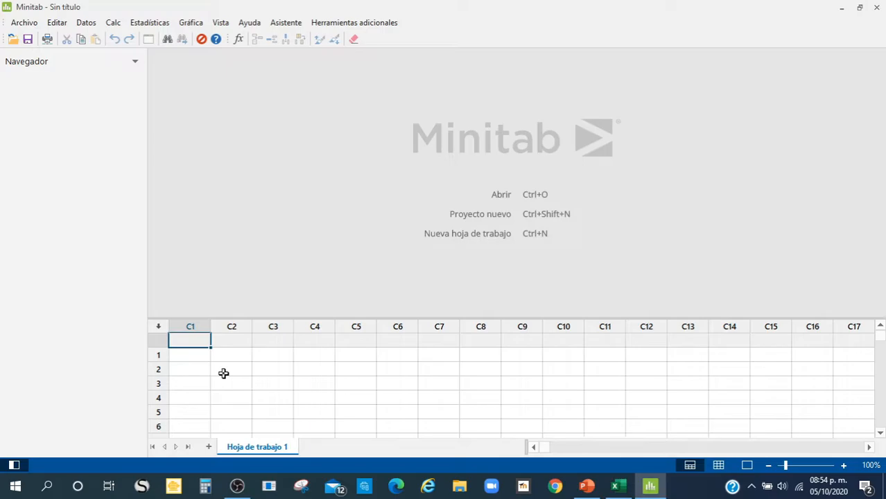
{"action": "type", "text": "TBF"}
{"action": "left_click", "coordinate": [229, 341]}
{"action": "type", "text": "T"}
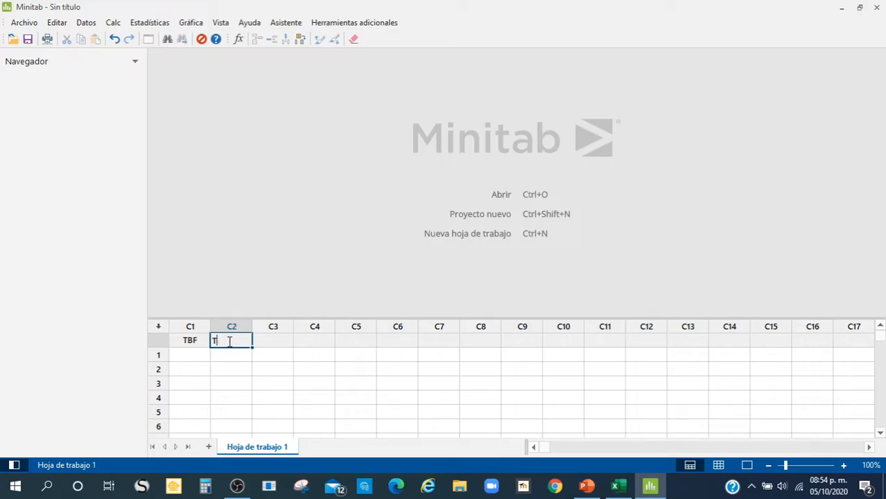
{"action": "left_click", "coordinate": [194, 340]}
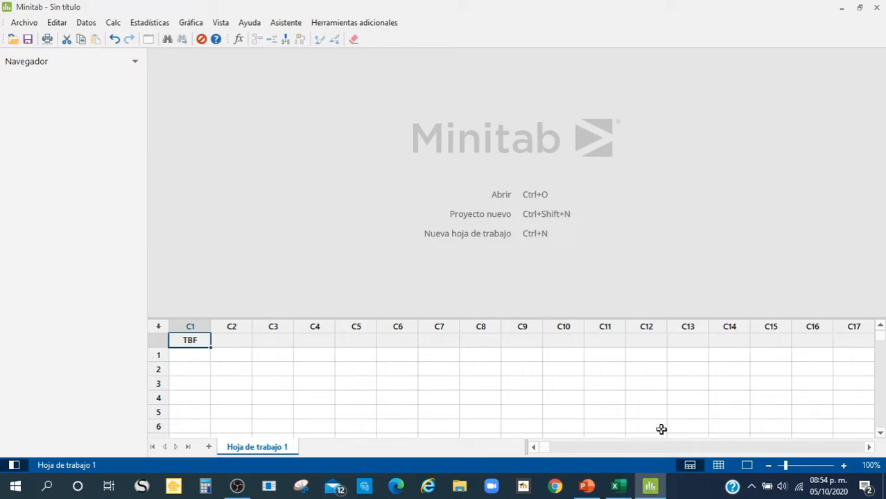
- Switch to Excel and copy the TBF values in C9:C27 of the N≤20 MTBF sheet
{"action": "left_click", "coordinate": [615, 485]}
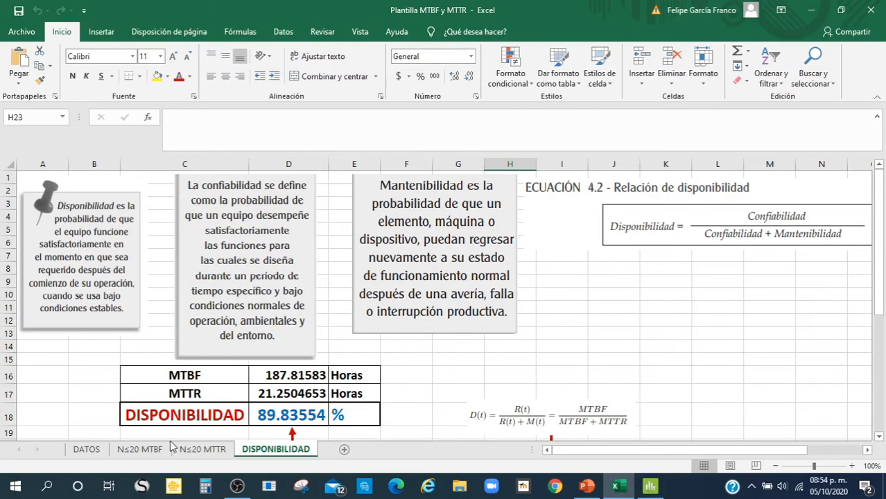
{"action": "left_click", "coordinate": [140, 450]}
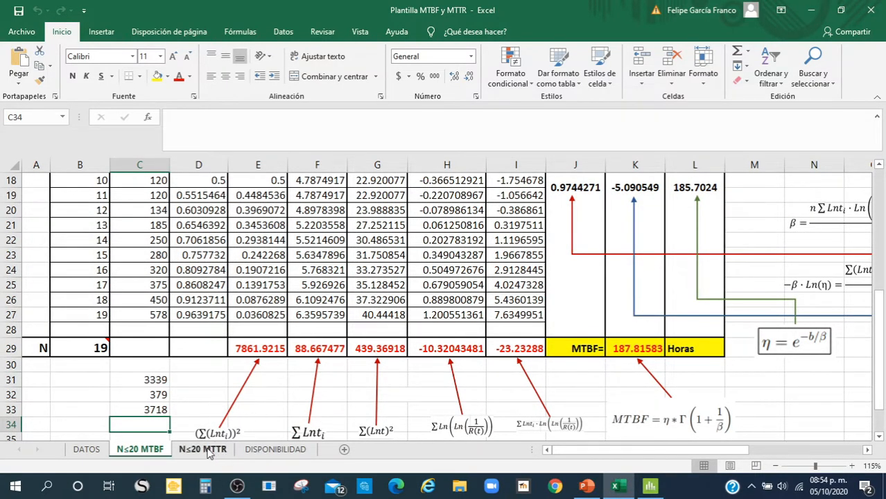
{"action": "scroll", "coordinate": [139, 309], "scroll_direction": "up", "scroll_amount": 5}
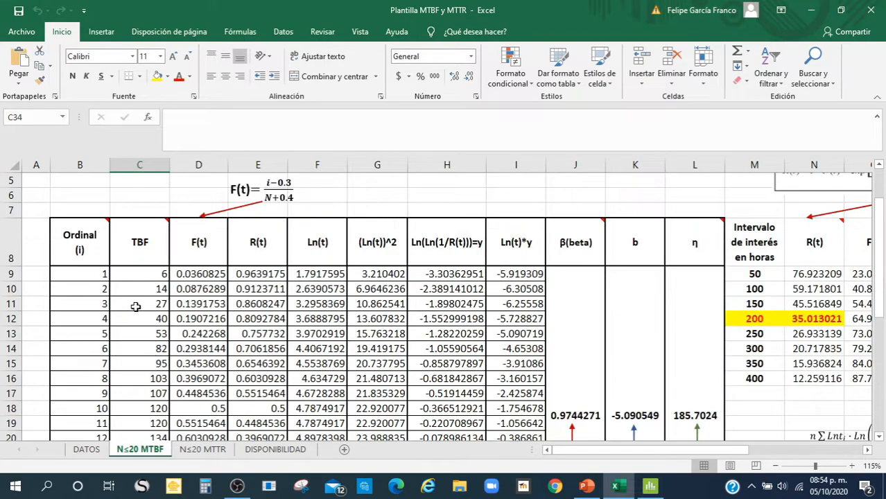
{"action": "left_click_drag", "start_coordinate": [145, 275], "coordinate": [151, 387]}
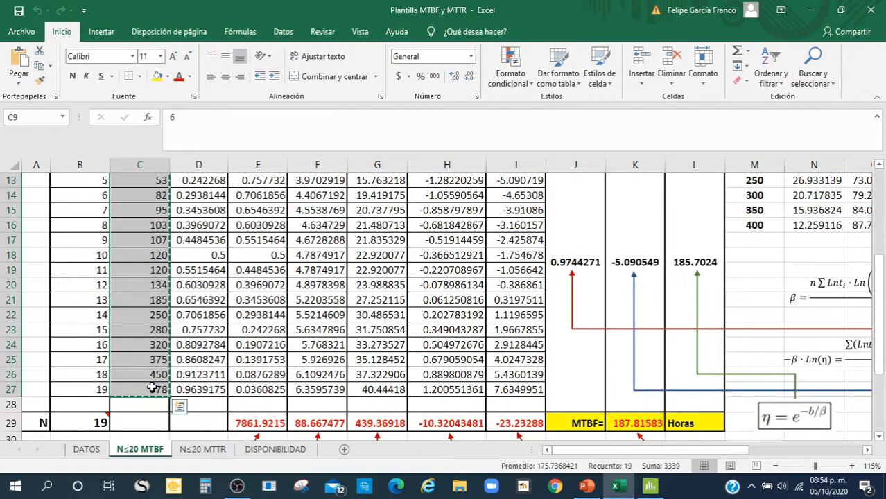
{"action": "key", "text": "ctrl+c"}
{"action": "scroll", "coordinate": [151, 388], "scroll_direction": "up", "scroll_amount": 4}
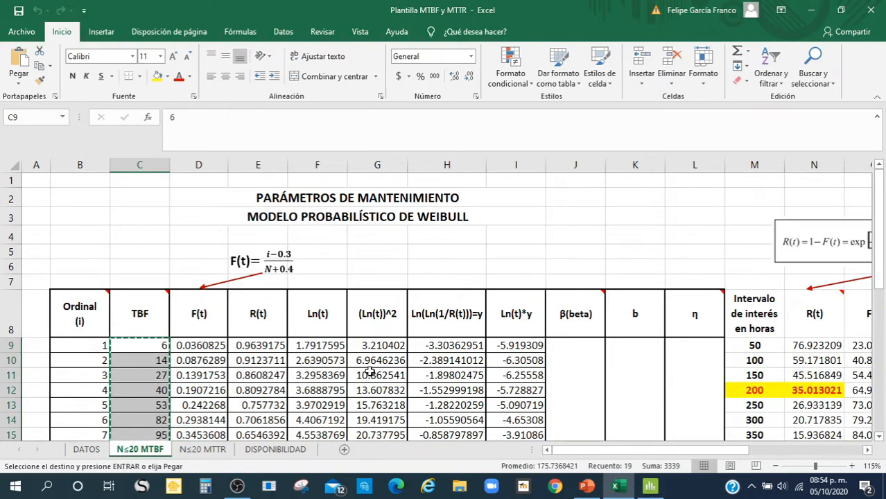
- Switch to Minitab, paste the copied values into the TBF column from row 1, and check the data down to row 19
{"action": "key", "text": "alt+Tab"}
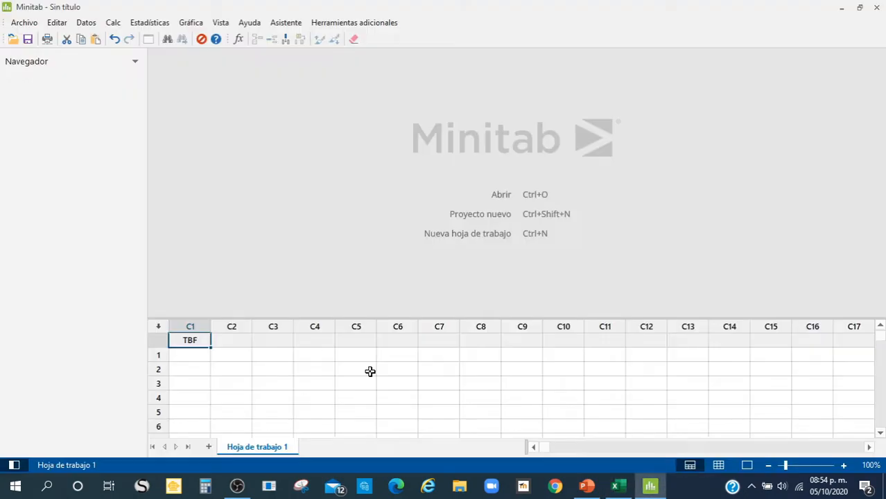
{"action": "left_click", "coordinate": [190, 355]}
{"action": "key", "text": "ctrl+v"}
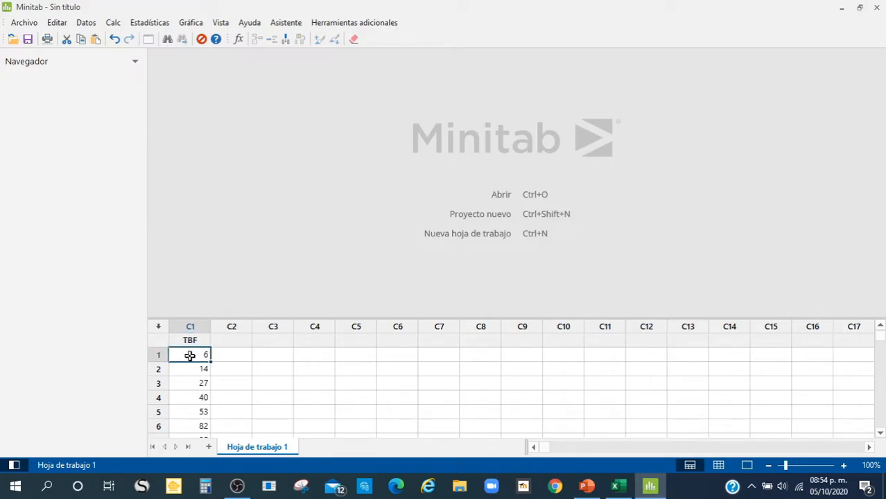
{"action": "scroll", "coordinate": [190, 367], "scroll_direction": "down", "scroll_amount": 9}
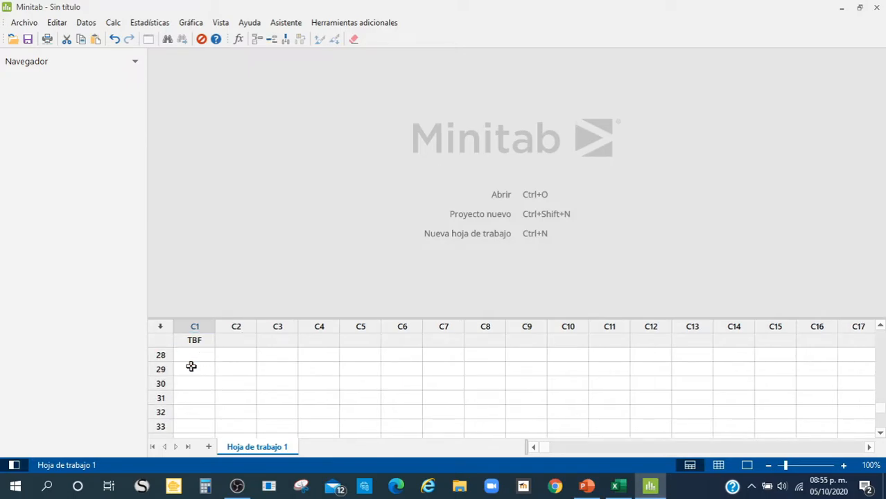
{"action": "scroll", "coordinate": [191, 367], "scroll_direction": "up", "scroll_amount": 4}
{"action": "left_click", "coordinate": [164, 412]}
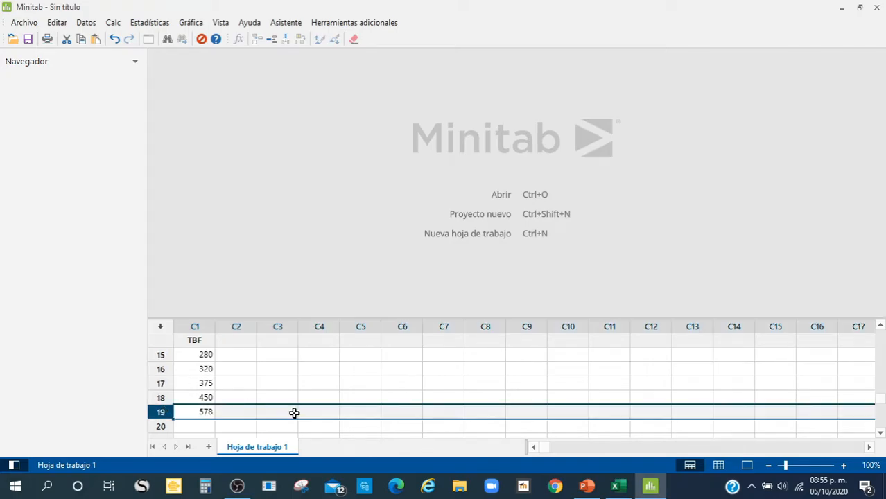
{"action": "left_click", "coordinate": [236, 411]}
{"action": "left_click", "coordinate": [206, 411]}
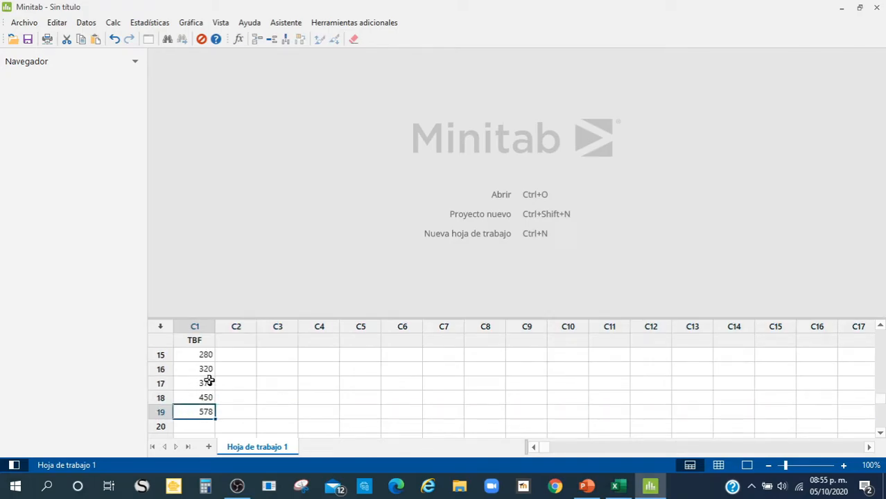
{"action": "scroll", "coordinate": [204, 377], "scroll_direction": "up", "scroll_amount": 5}
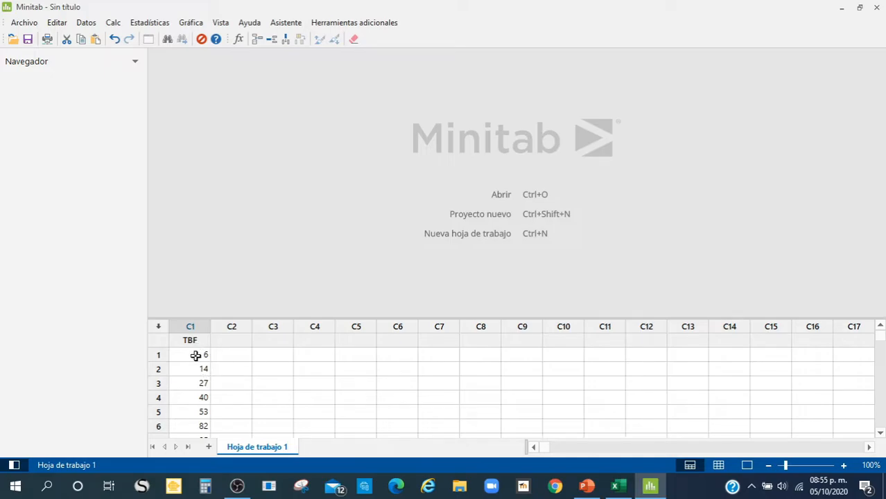
- Open the parametric distribution analysis for right-censored data and add TBF as the variable
{"action": "left_click", "coordinate": [147, 24]}
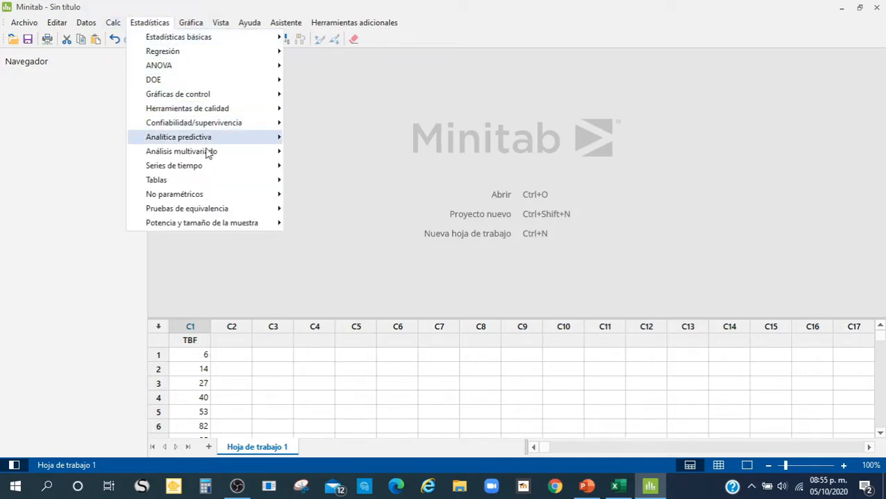
{"action": "mouse_move", "coordinate": [229, 127]}
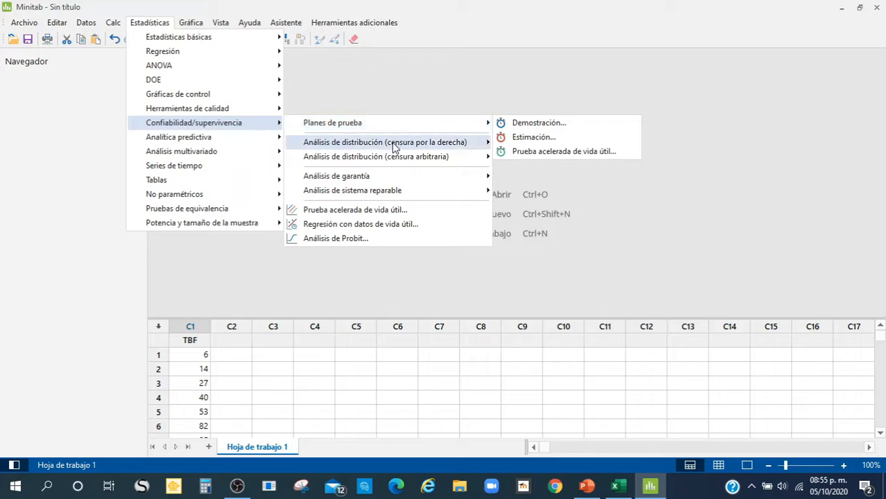
{"action": "mouse_move", "coordinate": [414, 148]}
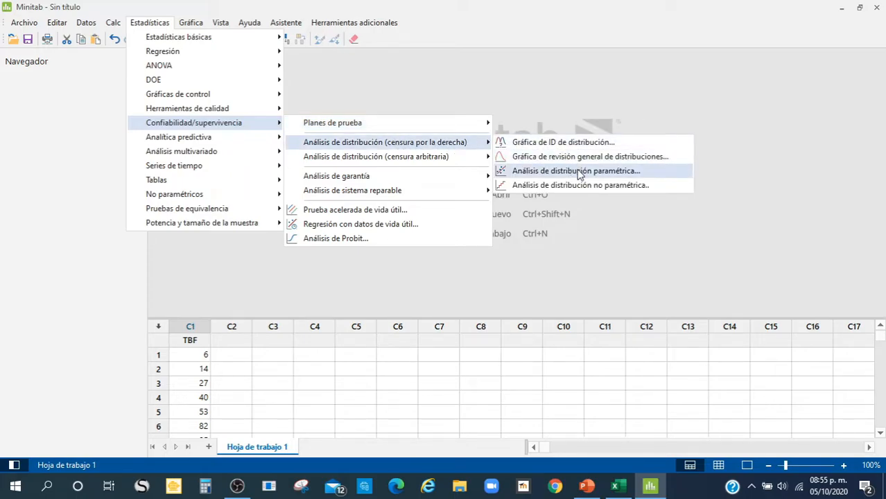
{"action": "left_click", "coordinate": [607, 174]}
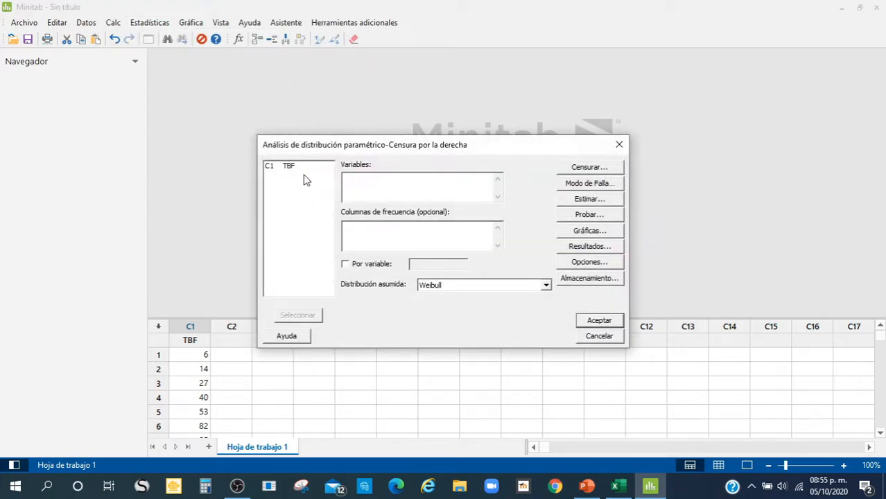
{"action": "double_click", "coordinate": [291, 169]}
- Switch to Excel and examine the TBF data and the R(t) reliability formula for the 200-hour interval on the N≤20 MTBF sheet
{"action": "left_click", "coordinate": [614, 486]}
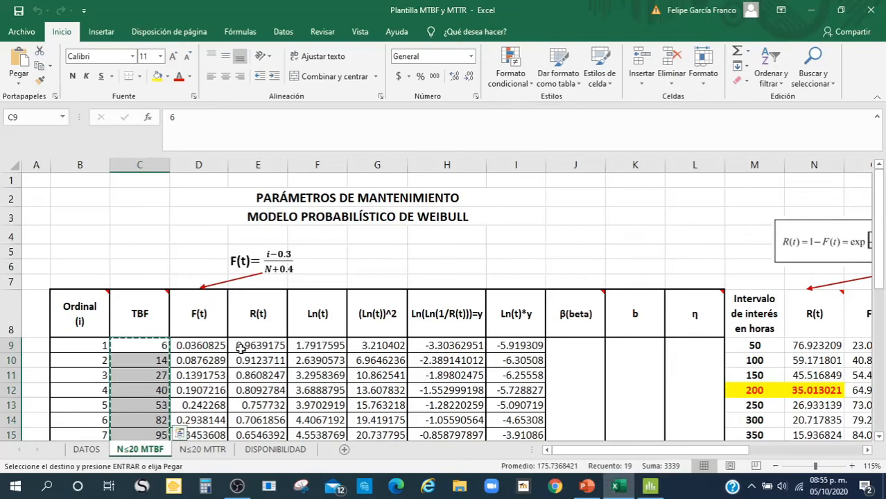
{"action": "scroll", "coordinate": [240, 349], "scroll_direction": "down", "scroll_amount": 3}
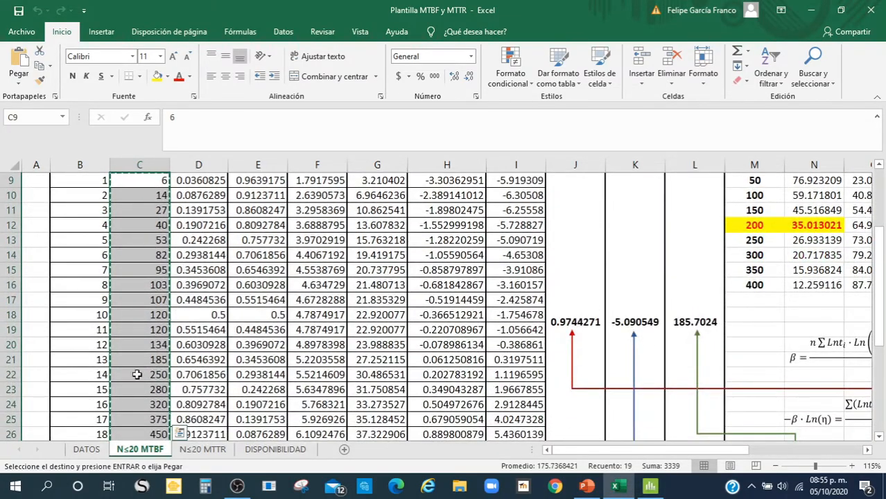
{"action": "scroll", "coordinate": [239, 287], "scroll_direction": "down", "scroll_amount": 1}
{"action": "scroll", "coordinate": [240, 288], "scroll_direction": "down", "scroll_amount": 1}
{"action": "scroll", "coordinate": [240, 295], "scroll_direction": "up", "scroll_amount": 1}
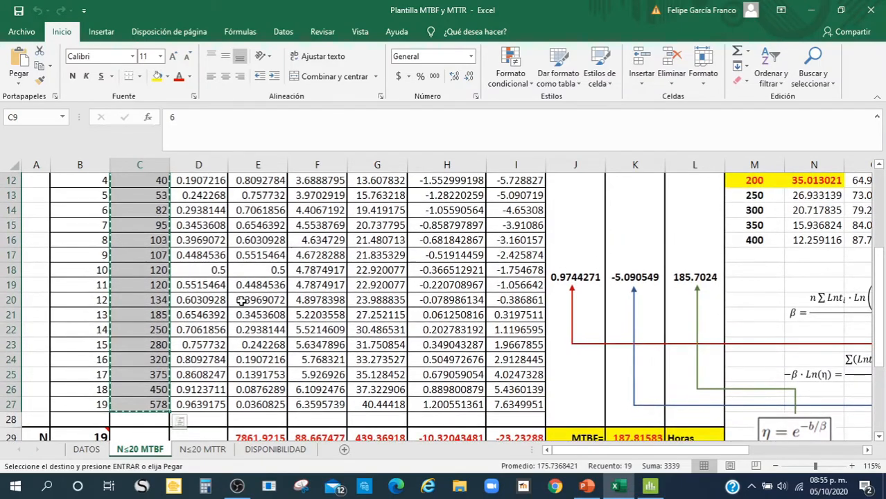
{"action": "scroll", "coordinate": [240, 300], "scroll_direction": "up", "scroll_amount": 2}
{"action": "scroll", "coordinate": [677, 332], "scroll_direction": "right", "scroll_amount": 1}
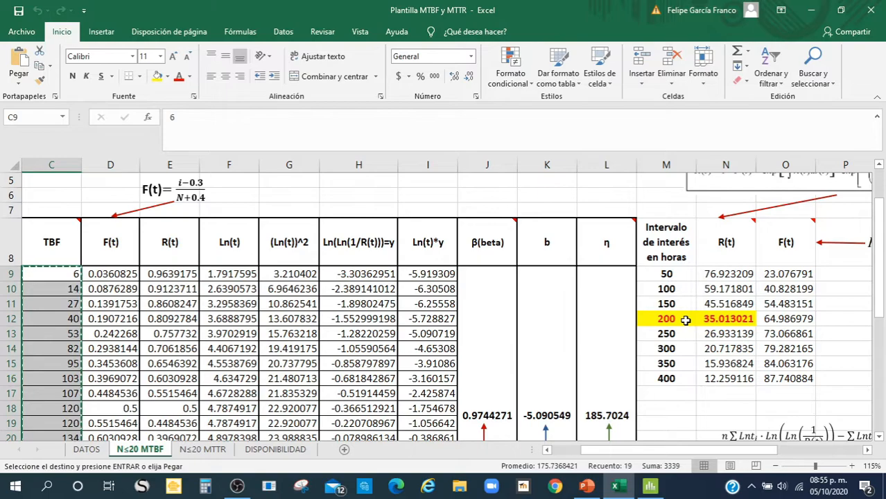
{"action": "left_click", "coordinate": [663, 320]}
{"action": "left_click", "coordinate": [725, 321]}
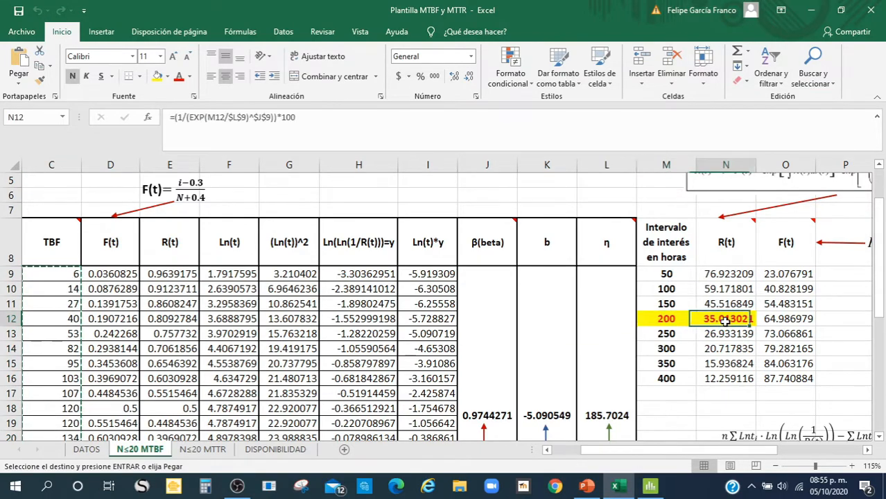
- Switch to Minitab and set the parametric distribution analysis to estimate probabilities for a time of 200
{"action": "mouse_move", "coordinate": [725, 257]}
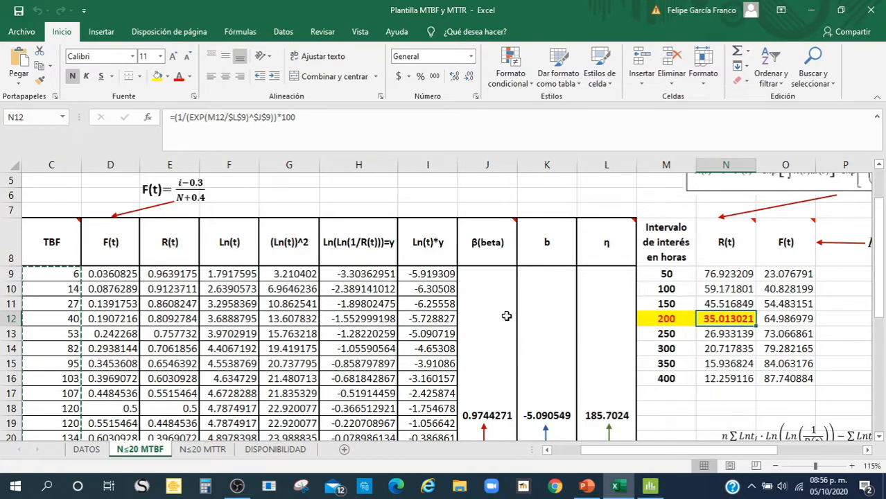
{"action": "scroll", "coordinate": [506, 316], "scroll_direction": "left", "scroll_amount": 2}
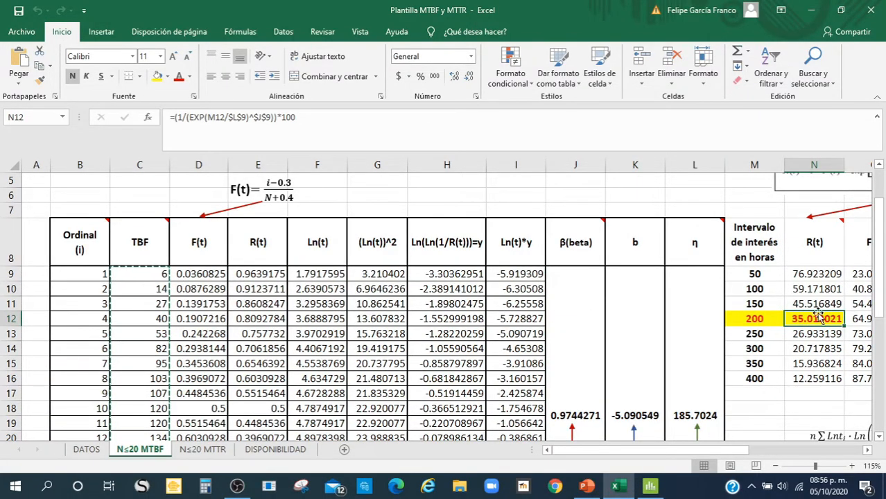
{"action": "scroll", "coordinate": [715, 323], "scroll_direction": "down", "scroll_amount": 1}
{"action": "scroll", "coordinate": [715, 323], "scroll_direction": "down", "scroll_amount": 2}
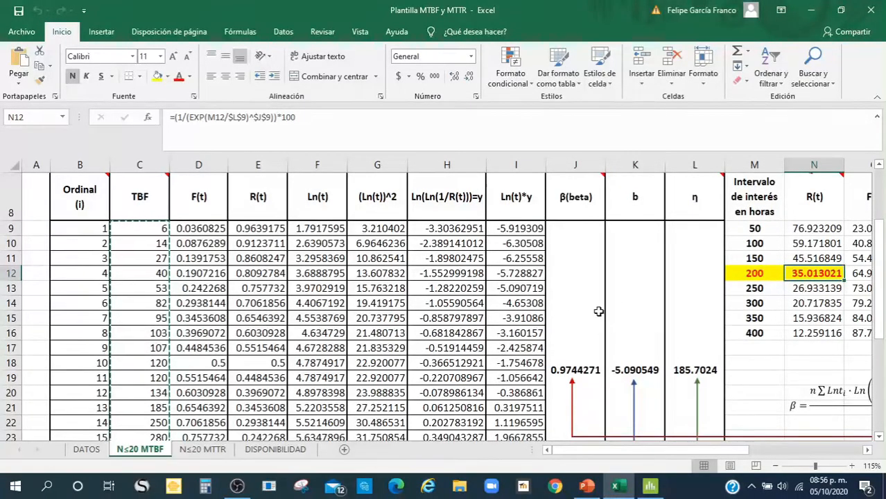
{"action": "left_click", "coordinate": [648, 488]}
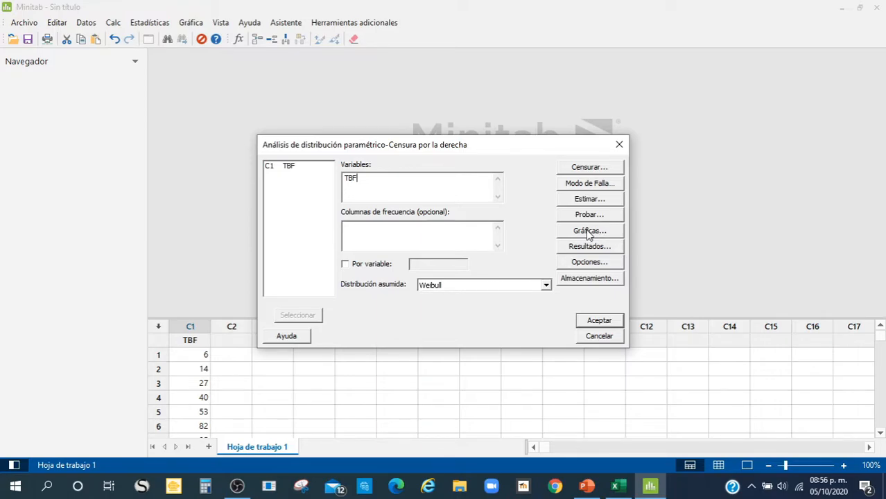
{"action": "left_click", "coordinate": [588, 201]}
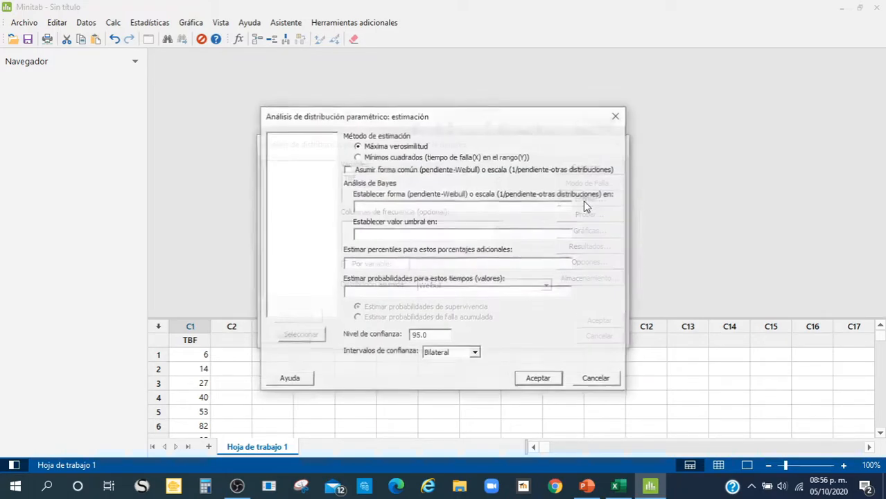
{"action": "left_click", "coordinate": [392, 291]}
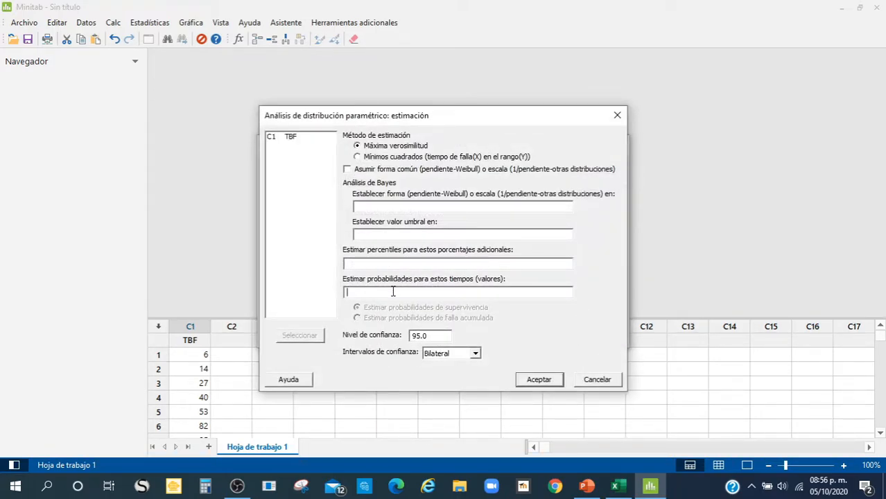
{"action": "type", "text": "200"}
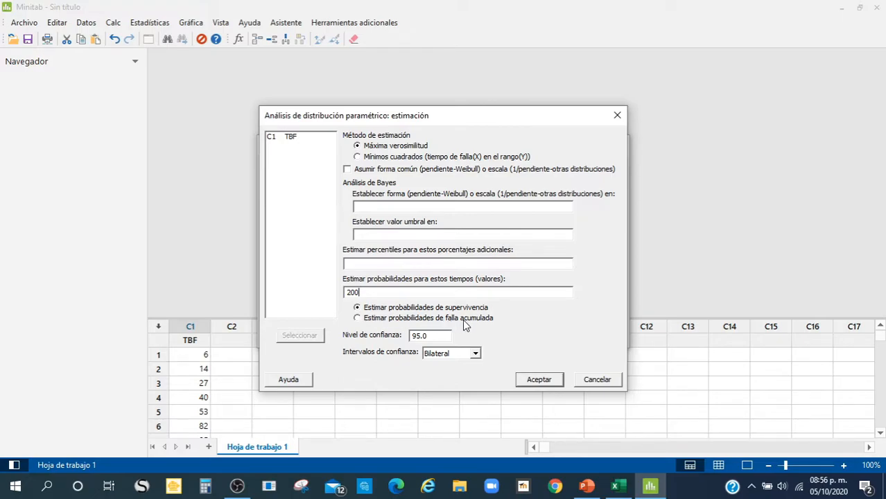
- Switch to Excel and compare the R(t) and F(t) formulas for the 200-hour interval with Minitab's survival and cumulative failure probability options
{"action": "key", "text": "alt+Tab"}
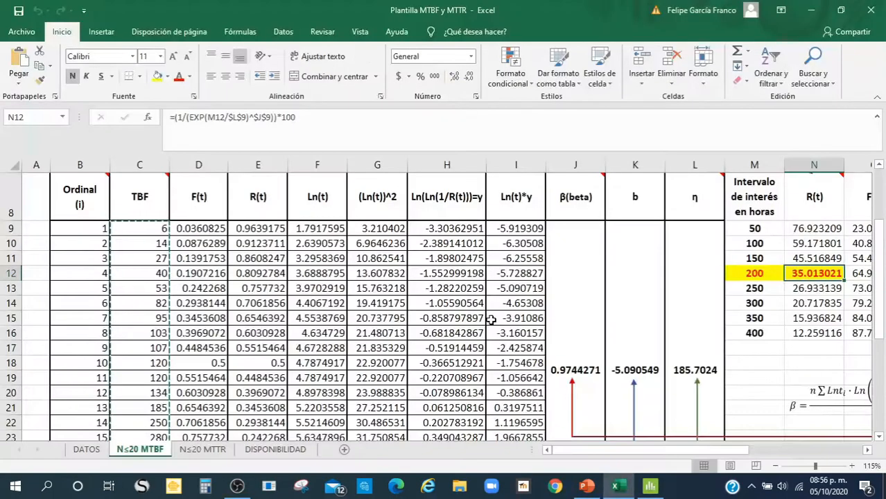
{"action": "scroll", "coordinate": [798, 262], "scroll_direction": "right", "scroll_amount": 3}
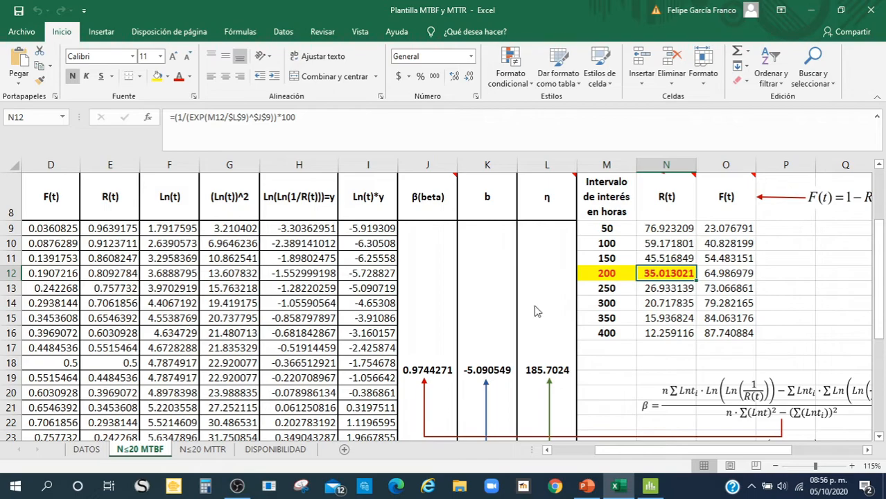
{"action": "key", "text": "alt+Tab"}
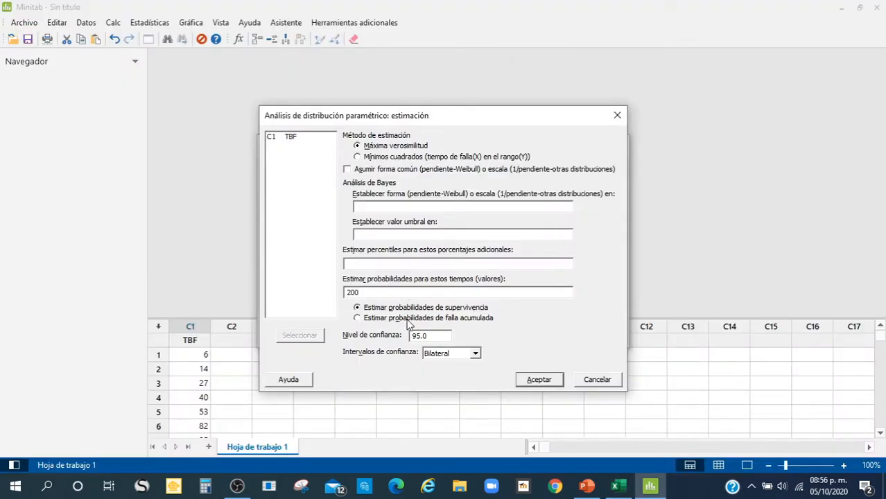
{"action": "key", "text": "alt+Tab"}
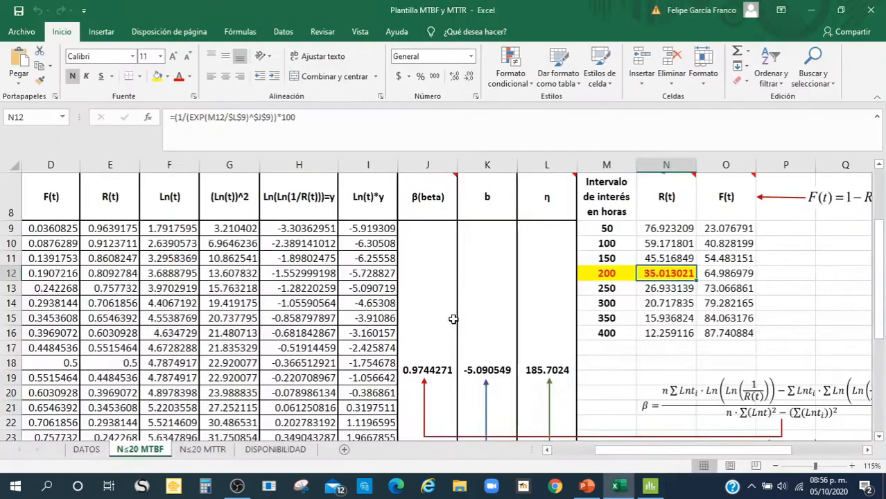
{"action": "left_click", "coordinate": [725, 272]}
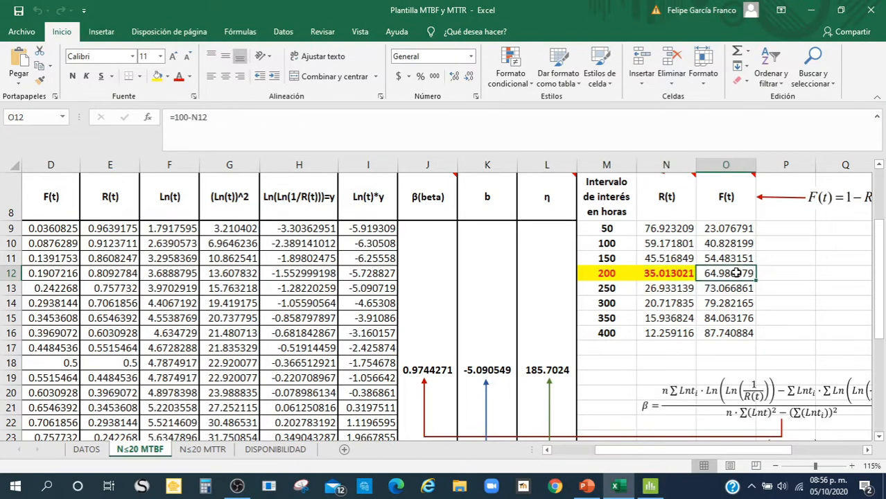
{"action": "left_click", "coordinate": [647, 277]}
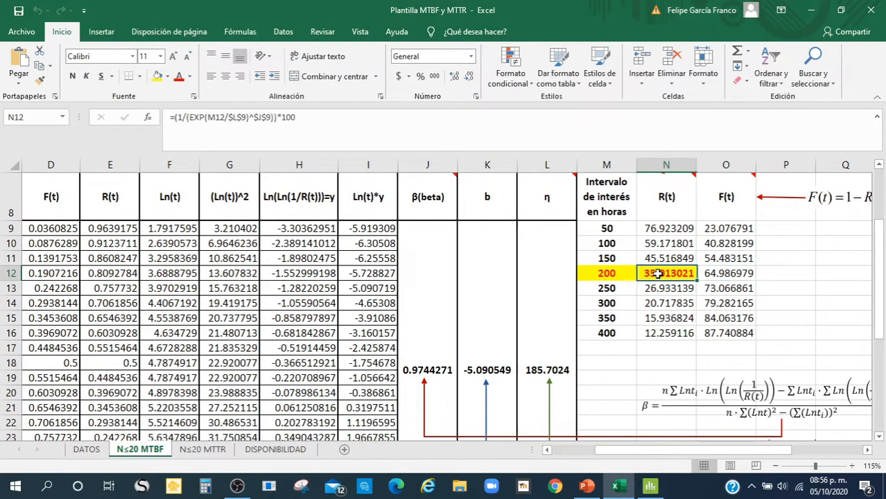
- Switch to Minitab, accept the estimation settings with survival probabilities, and run the Weibull analysis of TBF
{"action": "key", "text": "alt+Tab"}
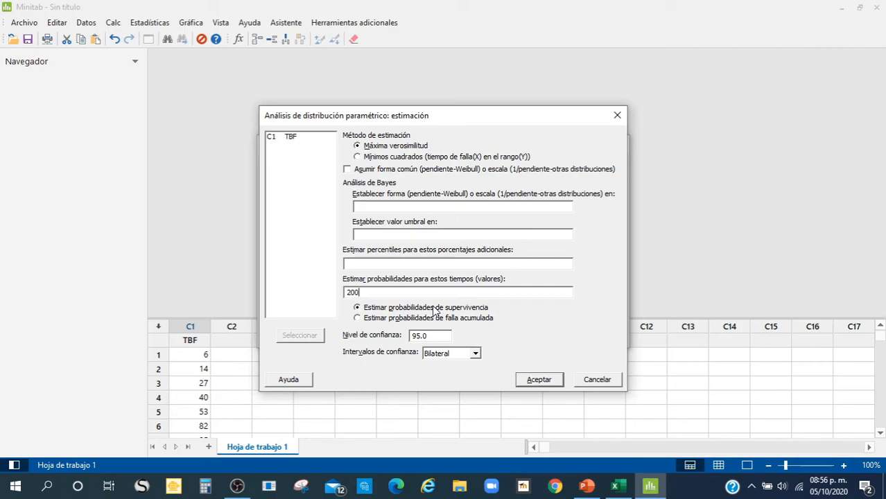
{"action": "left_click", "coordinate": [535, 381]}
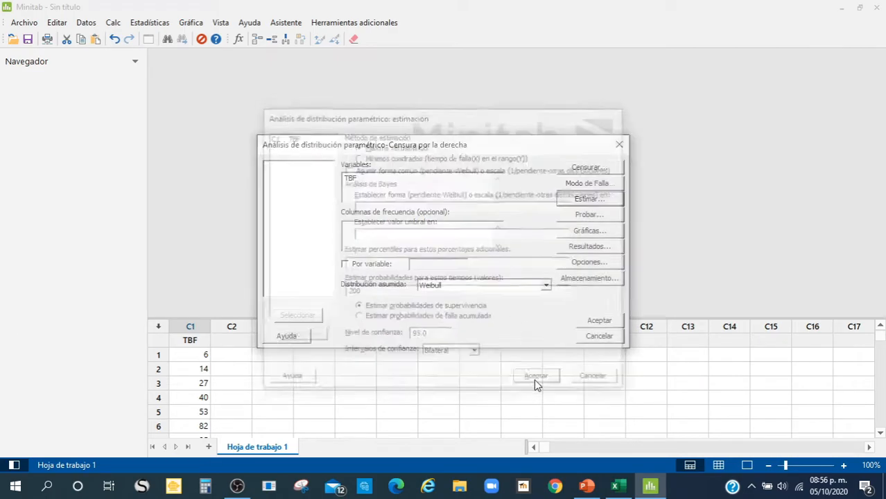
{"action": "left_click", "coordinate": [600, 321]}
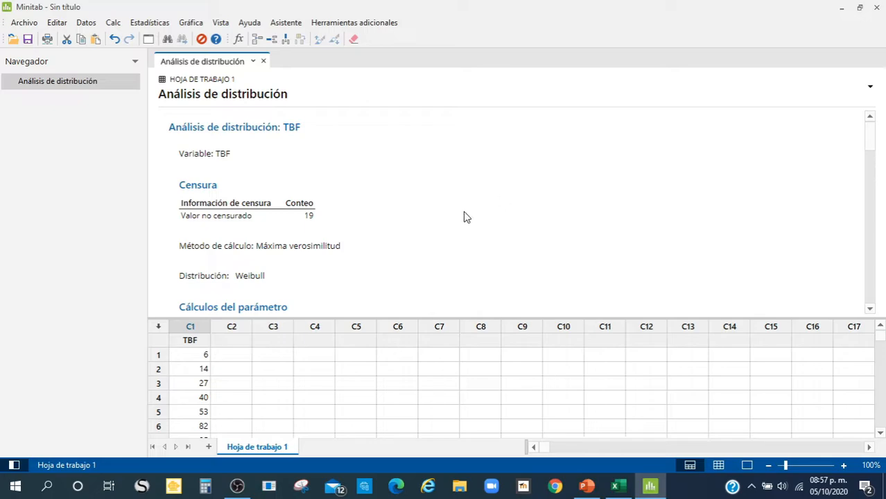
- Review the distribution analysis output from the variable and censoring information through the parameter estimates
{"action": "scroll", "coordinate": [342, 218], "scroll_direction": "down", "scroll_amount": 2}
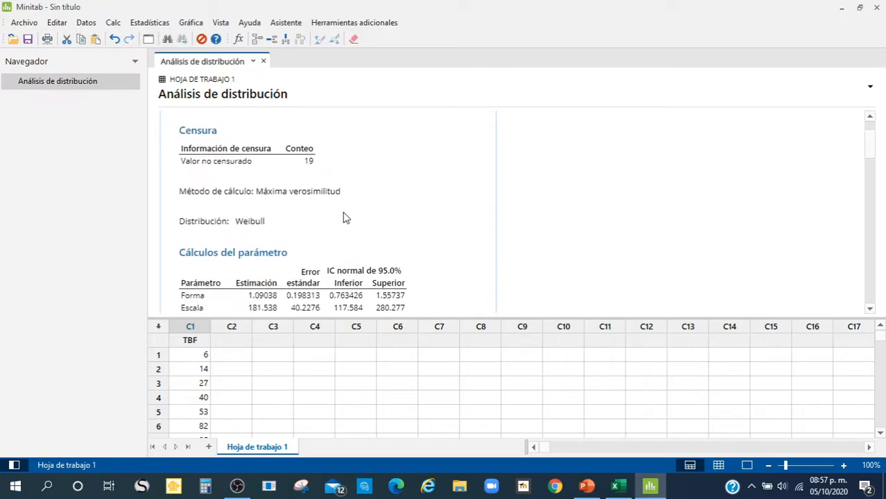
{"action": "scroll", "coordinate": [342, 217], "scroll_direction": "up", "scroll_amount": 2}
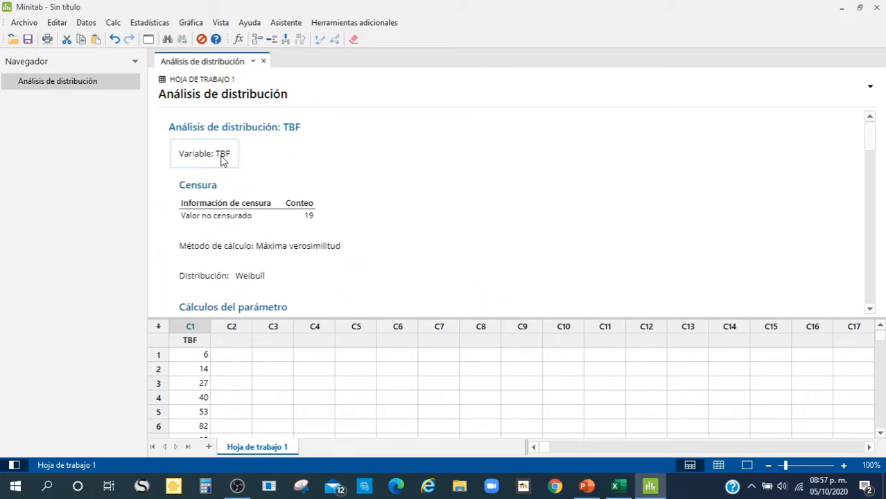
{"action": "scroll", "coordinate": [309, 215], "scroll_direction": "down", "scroll_amount": 3}
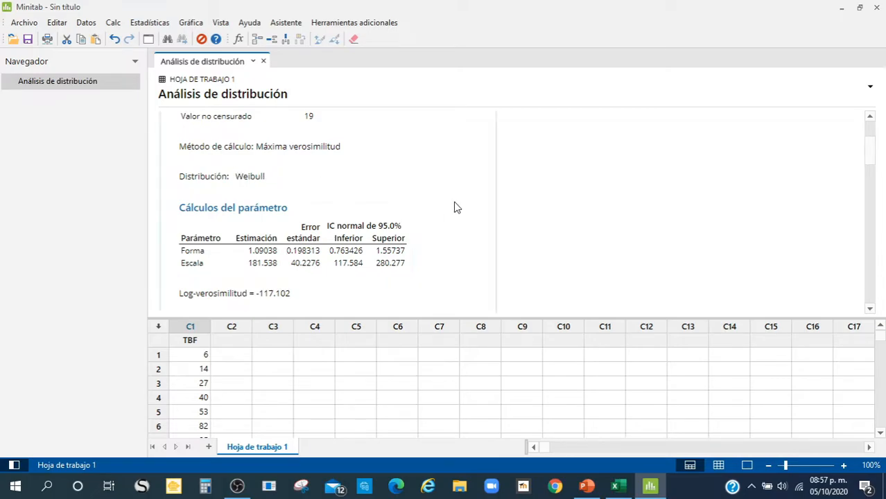
{"action": "scroll", "coordinate": [486, 218], "scroll_direction": "down", "scroll_amount": 2}
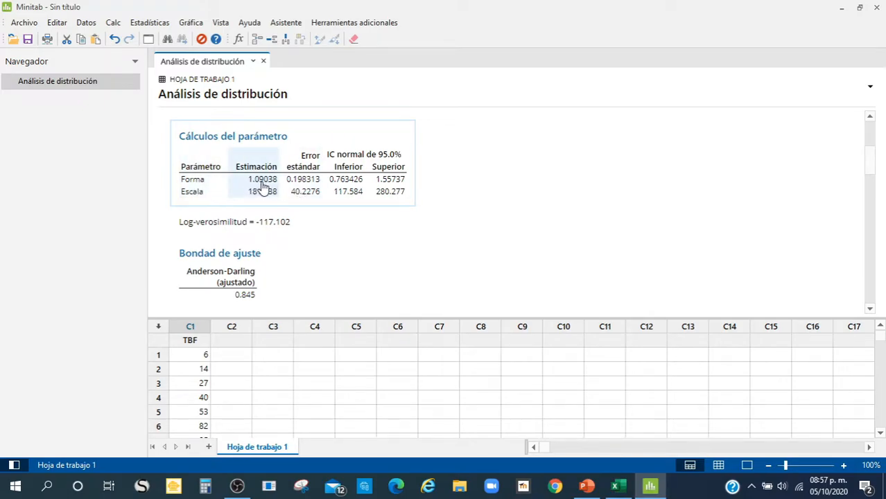
- Switch to Excel and compare β and η on the N≤20 MTBF sheet with Minitab's shape and scale estimates
{"action": "key", "text": "alt+Tab"}
{"action": "scroll", "coordinate": [451, 284], "scroll_direction": "down", "scroll_amount": 1}
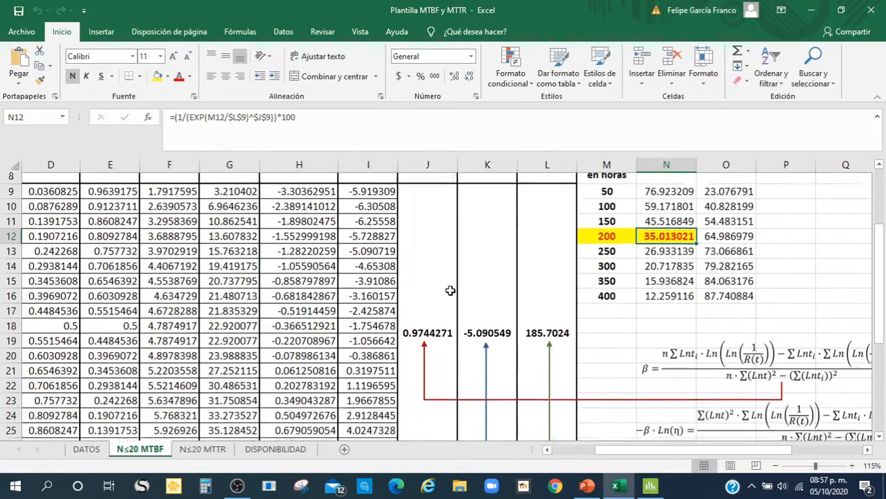
{"action": "left_click", "coordinate": [435, 278]}
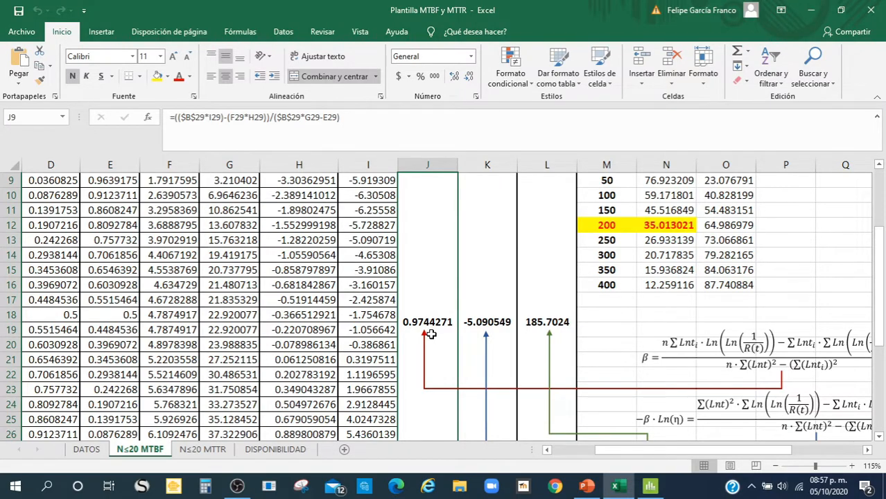
{"action": "scroll", "coordinate": [414, 318], "scroll_direction": "up", "scroll_amount": 3}
{"action": "mouse_move", "coordinate": [424, 324]}
{"action": "scroll", "coordinate": [420, 392], "scroll_direction": "down", "scroll_amount": 3}
{"action": "key", "text": "alt+Tab"}
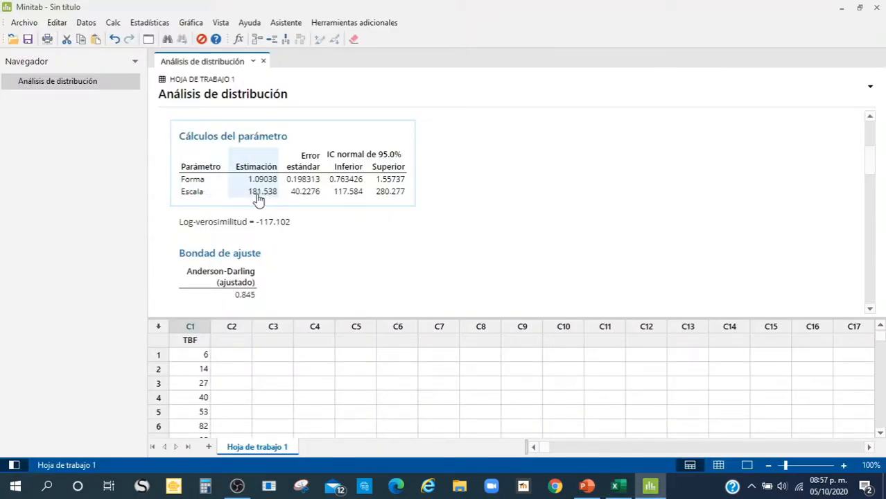
{"action": "key", "text": "alt+Tab"}
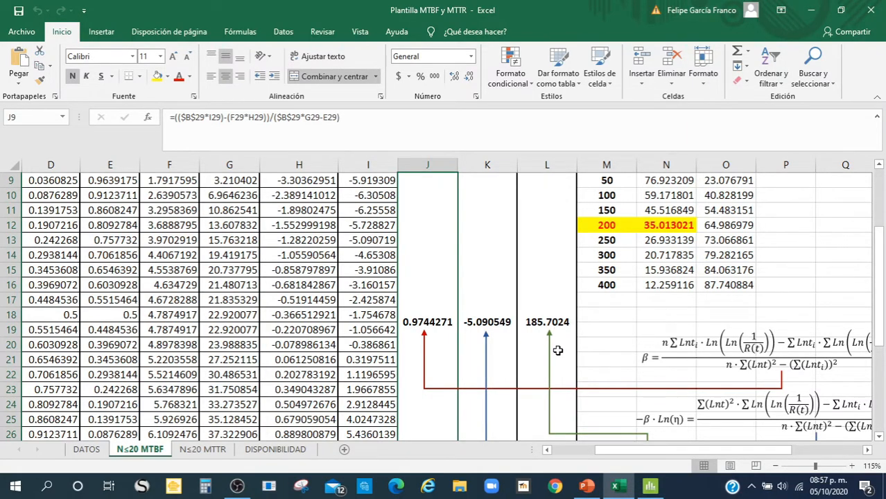
- Switch to Minitab, find the mean (MTTF) among the distribution characteristics, and compare it with the MTBF in row 29 of the Excel sheet
{"action": "key", "text": "alt+Tab"}
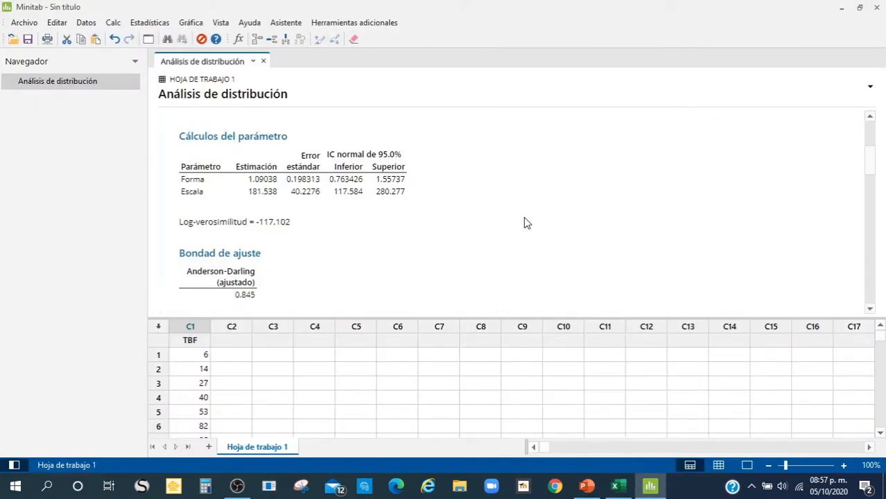
{"action": "scroll", "coordinate": [526, 223], "scroll_direction": "down", "scroll_amount": 7}
{"action": "scroll", "coordinate": [525, 223], "scroll_direction": "up", "scroll_amount": 3}
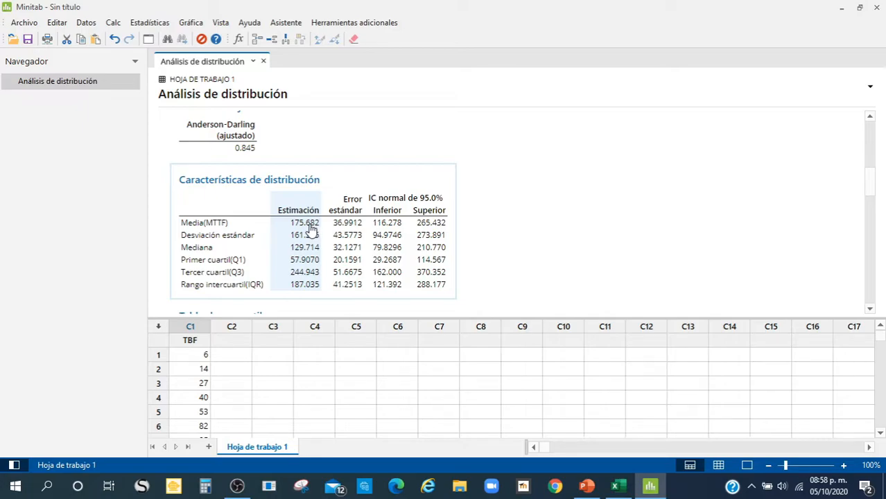
{"action": "key", "text": "alt+Tab"}
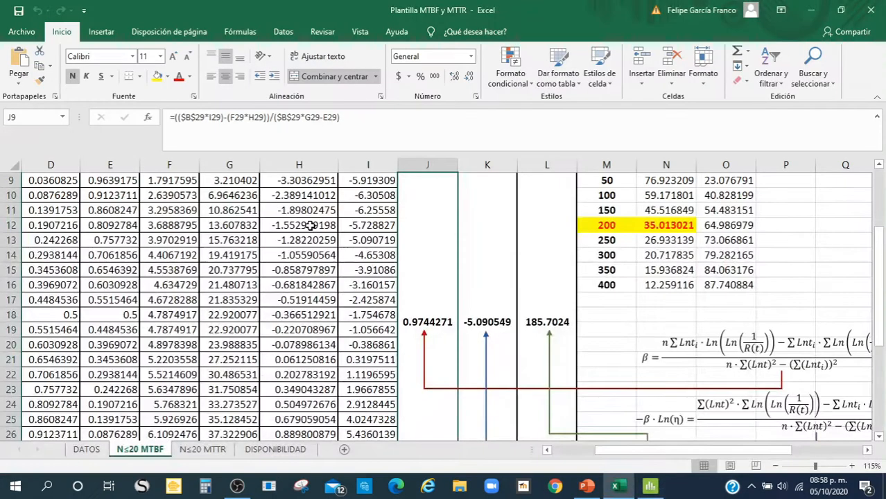
{"action": "scroll", "coordinate": [478, 257], "scroll_direction": "down", "scroll_amount": 3}
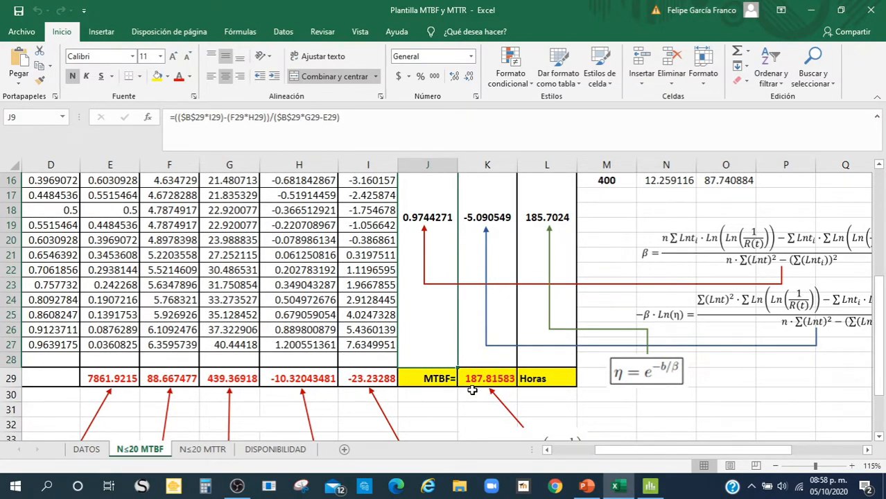
- Switch to Minitab, find the survival probability table for time 200, and compare its probability with R(t) for 200 hours in Excel
{"action": "key", "text": "alt+Tab"}
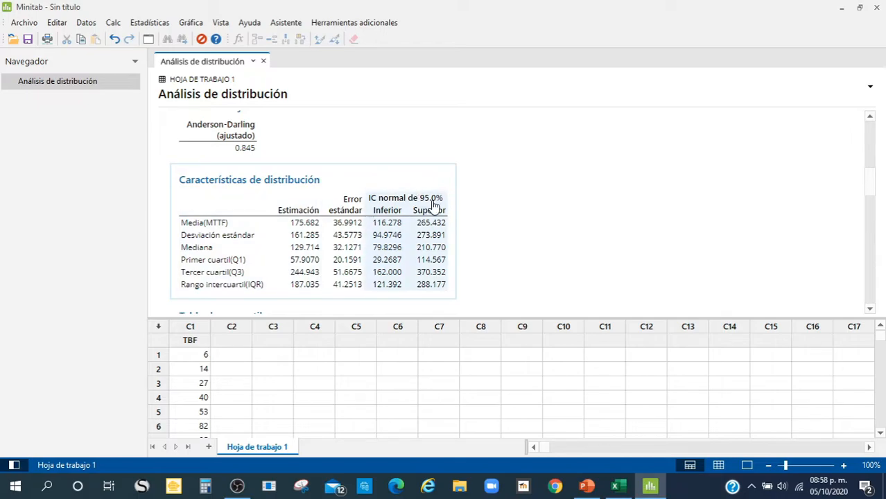
{"action": "scroll", "coordinate": [555, 250], "scroll_direction": "down", "scroll_amount": 1}
{"action": "scroll", "coordinate": [554, 251], "scroll_direction": "down", "scroll_amount": 5}
{"action": "scroll", "coordinate": [554, 251], "scroll_direction": "down", "scroll_amount": 10}
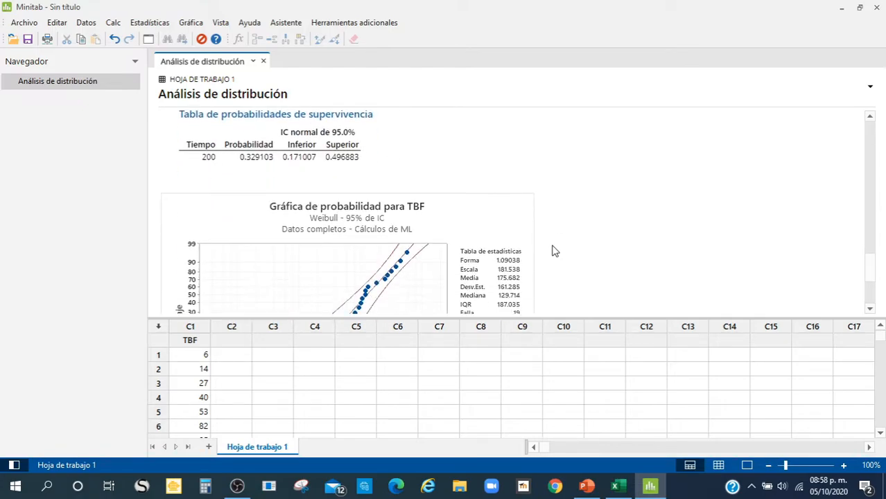
{"action": "scroll", "coordinate": [554, 250], "scroll_direction": "up", "scroll_amount": 3}
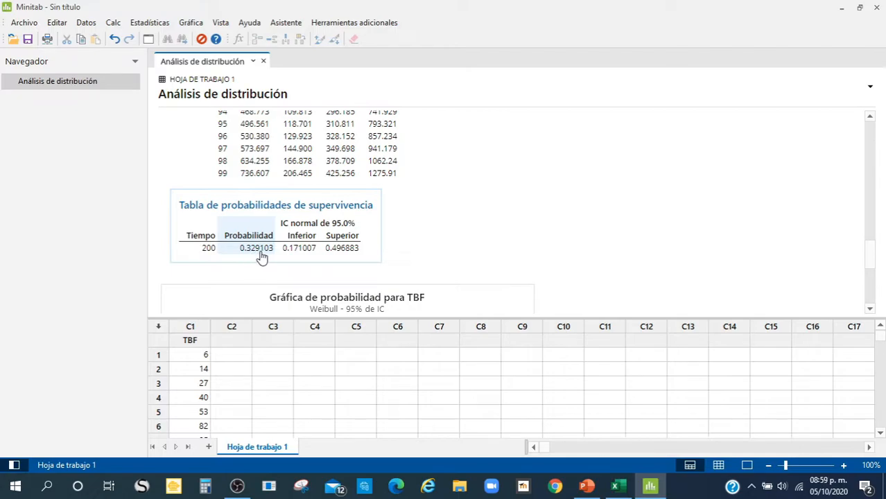
{"action": "key", "text": "alt+Tab"}
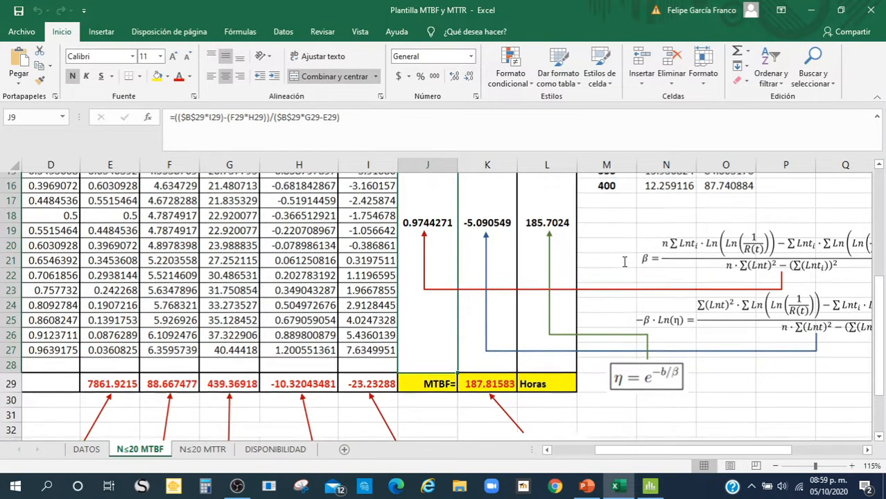
{"action": "scroll", "coordinate": [623, 261], "scroll_direction": "up", "scroll_amount": 3}
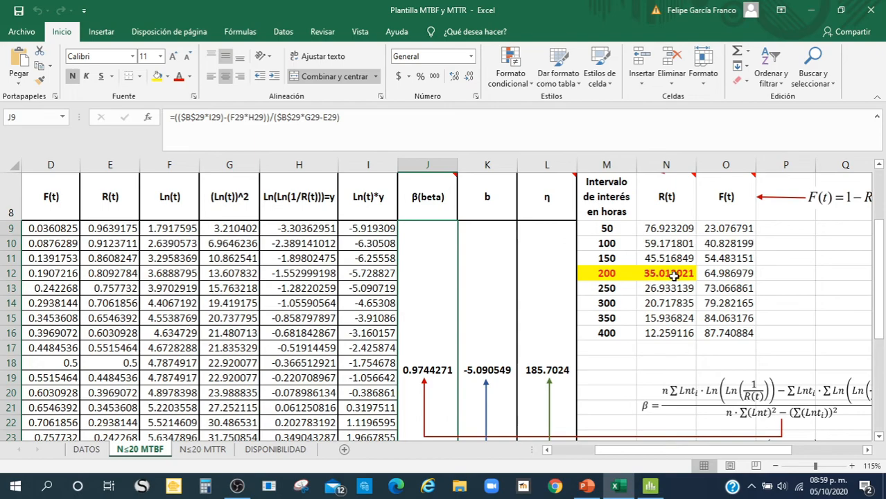
{"action": "key", "text": "alt+Tab"}
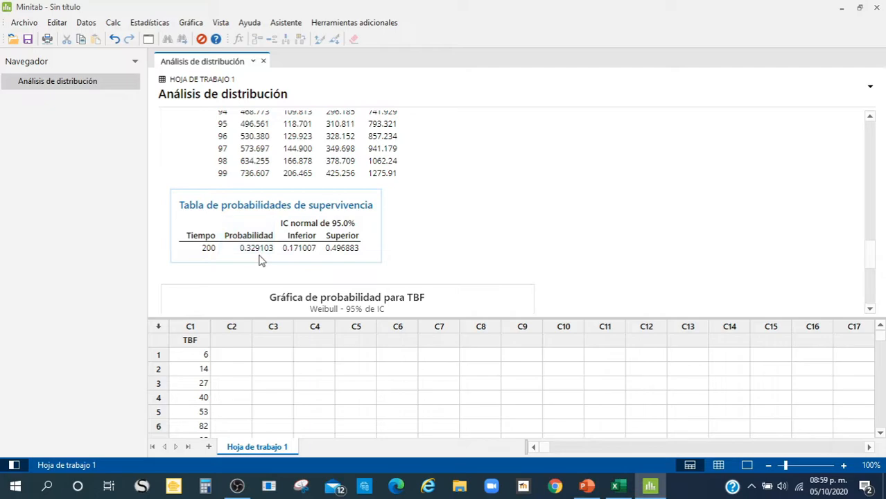
{"action": "left_click", "coordinate": [614, 485]}
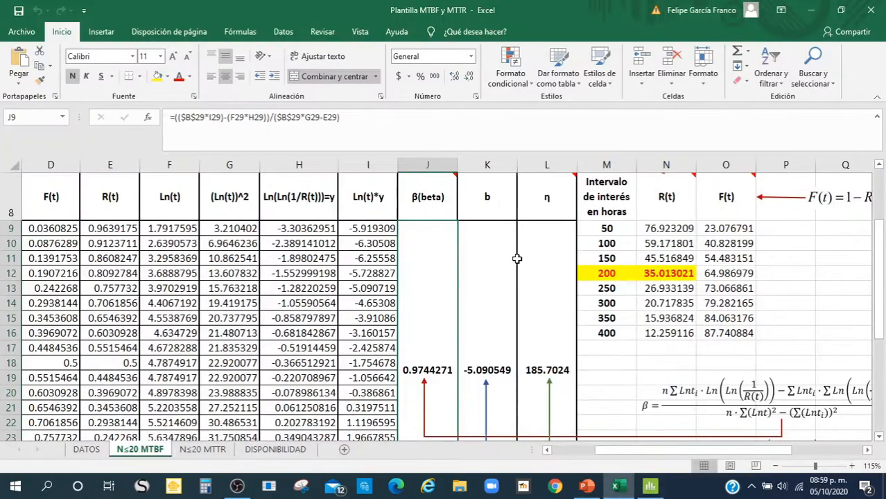
- Select R(t) for 200 hours in Excel, switch to Minitab, and compare it with the probability in the survival probability table
{"action": "left_click", "coordinate": [665, 274]}
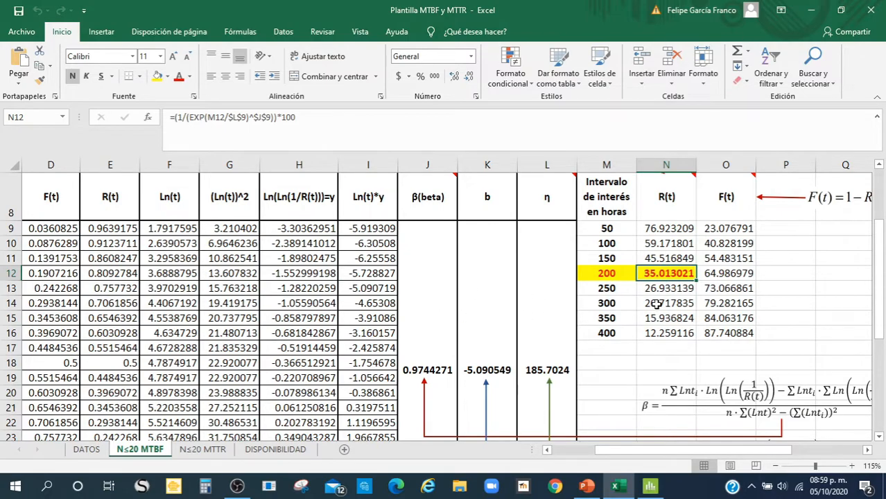
{"action": "key", "text": "alt+Tab"}
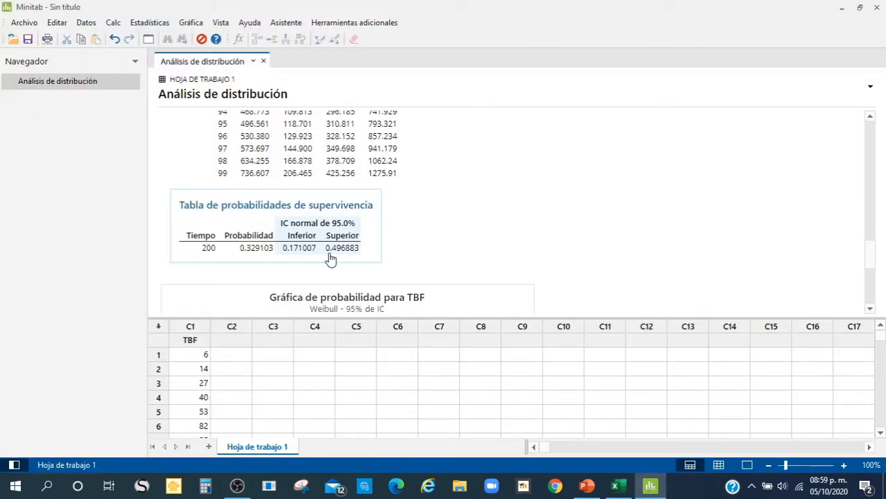
{"action": "scroll", "coordinate": [568, 212], "scroll_direction": "down", "scroll_amount": 2}
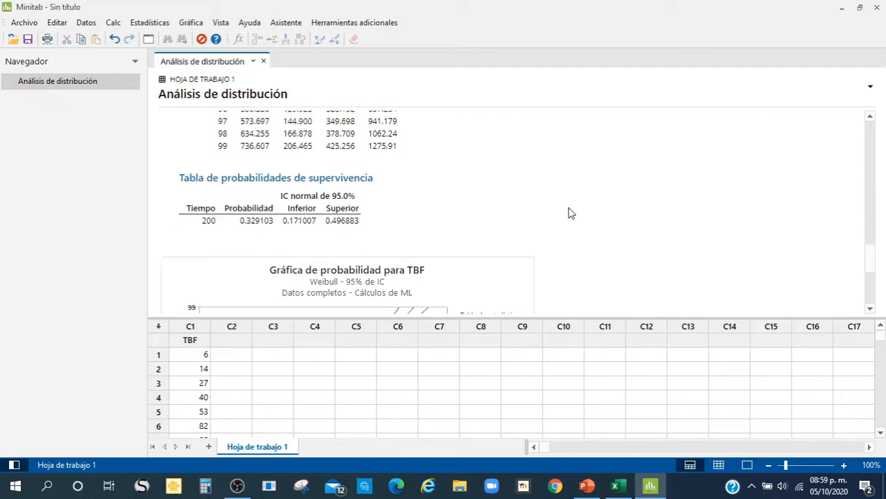
{"action": "scroll", "coordinate": [568, 212], "scroll_direction": "down", "scroll_amount": 3}
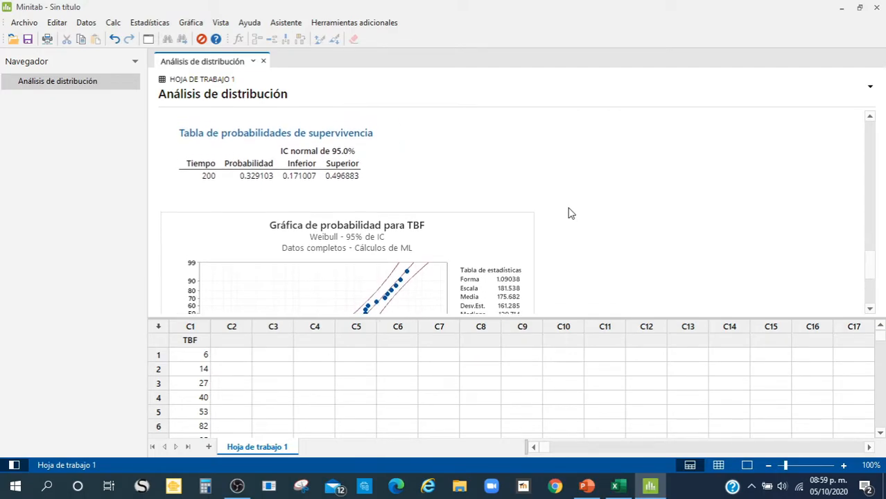
{"action": "scroll", "coordinate": [568, 212], "scroll_direction": "down", "scroll_amount": 2}
{"action": "scroll", "coordinate": [570, 211], "scroll_direction": "up", "scroll_amount": 10}
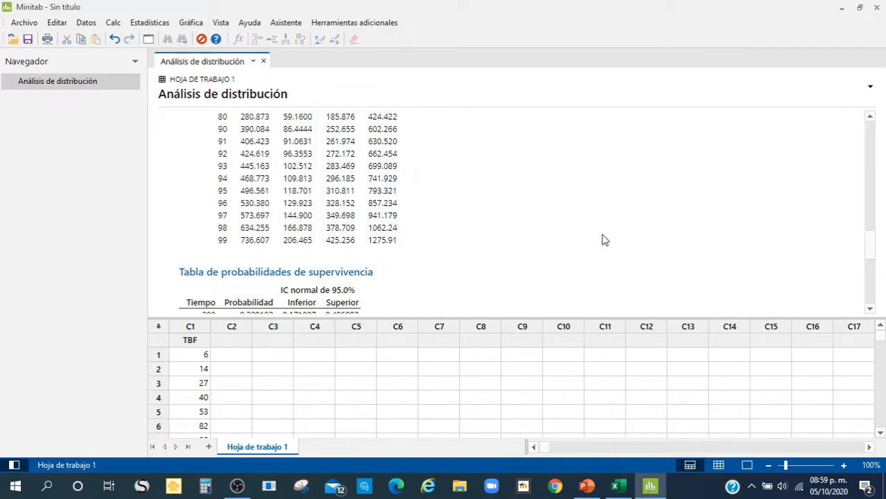
{"action": "scroll", "coordinate": [601, 240], "scroll_direction": "down", "scroll_amount": 1}
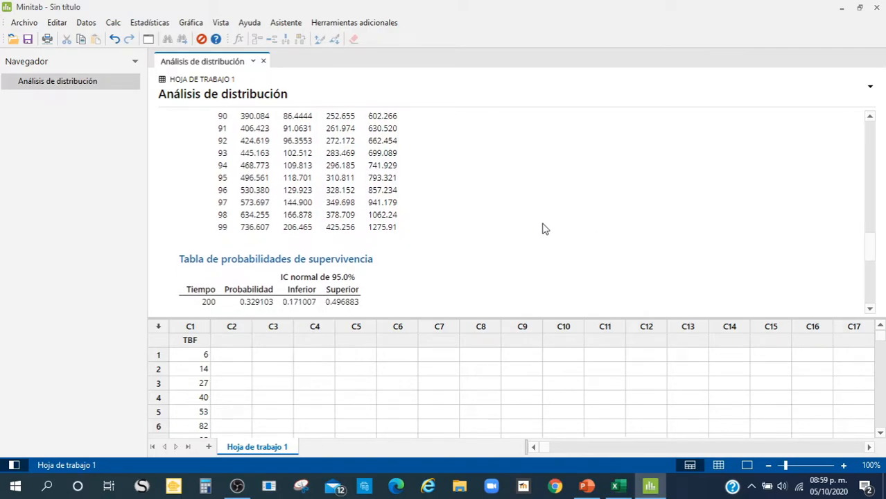
- Examine the Weibull probability plot for TBF, including its confidence bounds, axes and statistics table
{"action": "scroll", "coordinate": [544, 228], "scroll_direction": "down", "scroll_amount": 10}
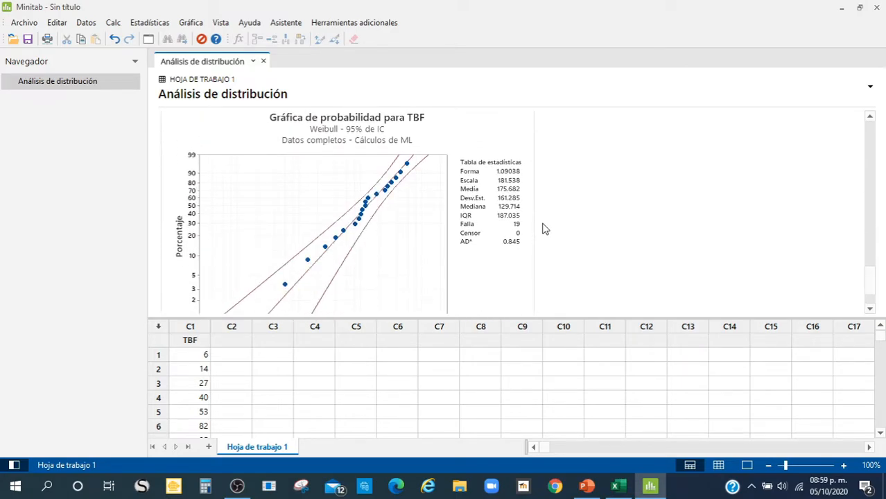
{"action": "scroll", "coordinate": [543, 229], "scroll_direction": "down", "scroll_amount": 1}
{"action": "scroll", "coordinate": [544, 229], "scroll_direction": "down", "scroll_amount": 2}
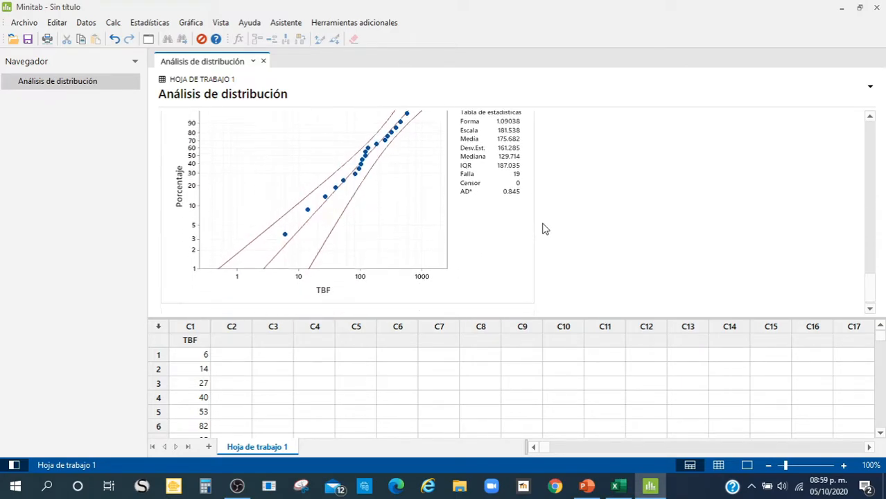
{"action": "scroll", "coordinate": [544, 229], "scroll_direction": "up", "scroll_amount": 4}
{"action": "scroll", "coordinate": [544, 228], "scroll_direction": "down", "scroll_amount": 2}
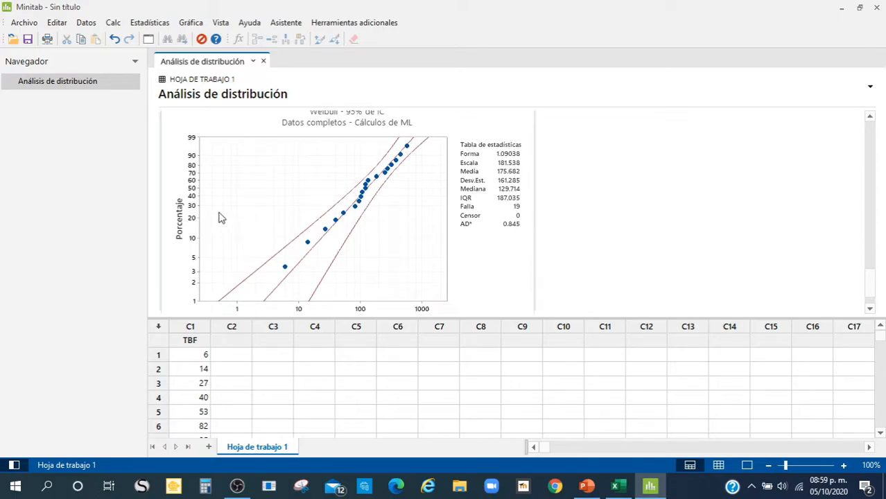
{"action": "scroll", "coordinate": [388, 276], "scroll_direction": "down", "scroll_amount": 3}
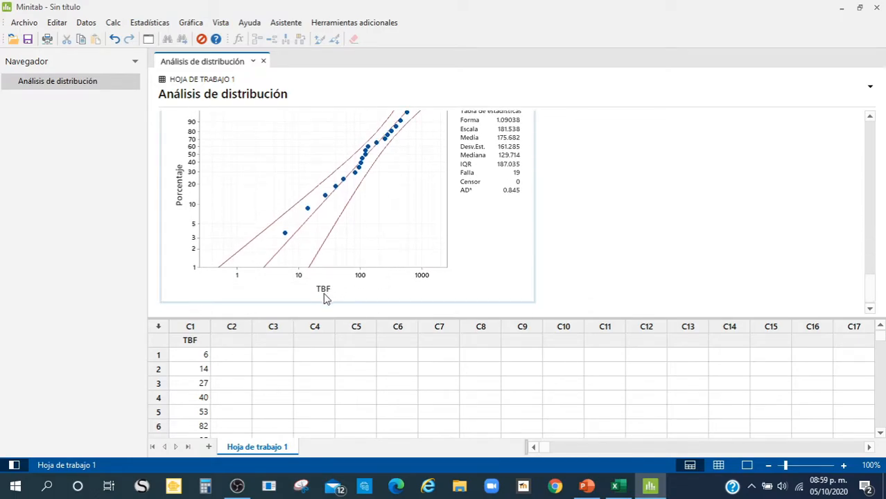
{"action": "scroll", "coordinate": [362, 291], "scroll_direction": "up", "scroll_amount": 4}
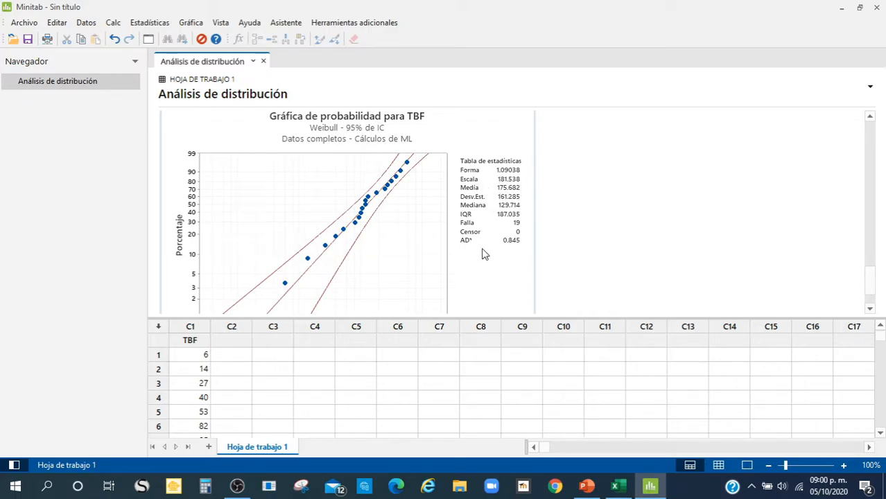
{"action": "scroll", "coordinate": [489, 257], "scroll_direction": "down", "scroll_amount": 3}
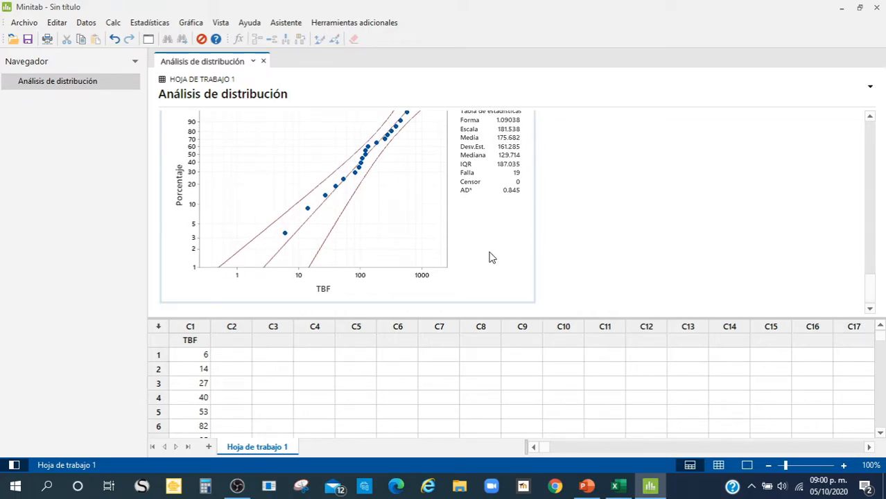
- Send the complete TBF distribution analysis output to Microsoft Word from the start of the report
{"action": "scroll", "coordinate": [489, 257], "scroll_direction": "up", "scroll_amount": 10}
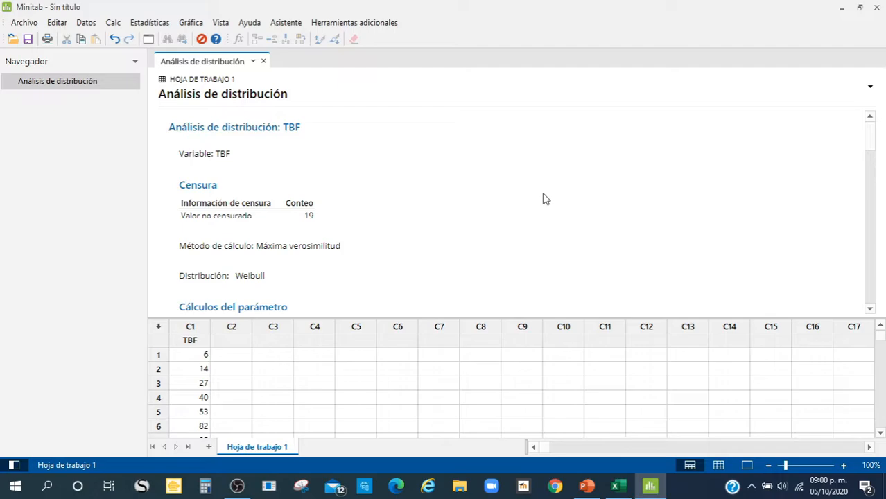
{"action": "right_click", "coordinate": [544, 171]}
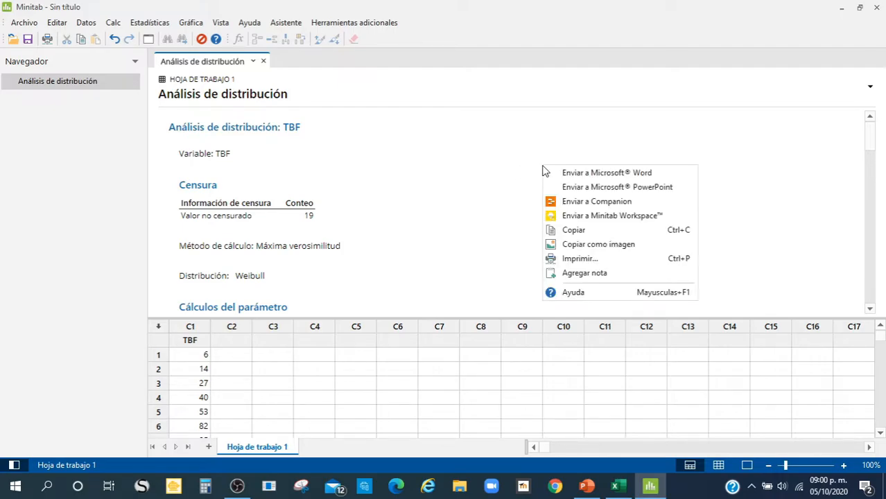
{"action": "left_click", "coordinate": [631, 173]}
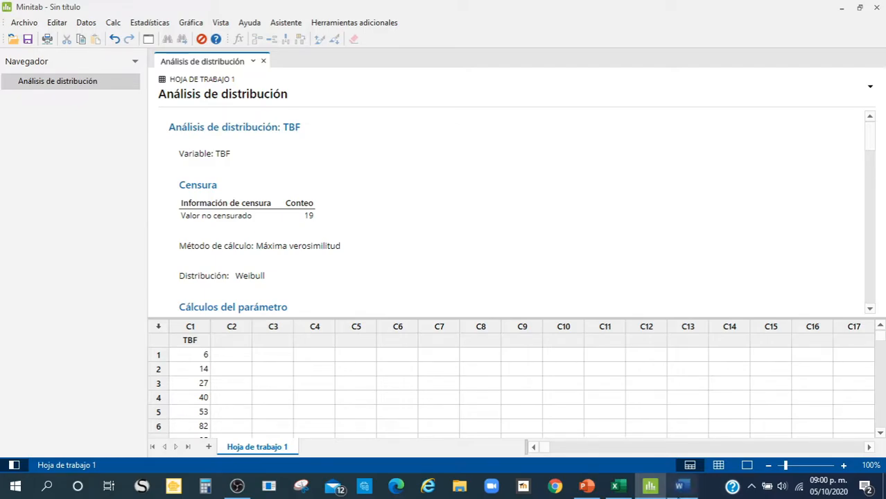
- Switch to Word and review the exported distribution analysis from the parameter estimates through the probability plot
{"action": "mouse_move", "coordinate": [683, 488]}
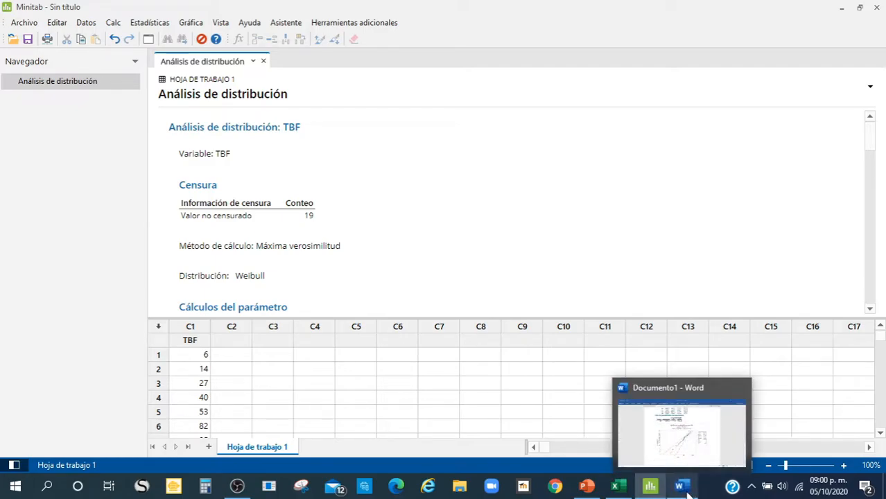
{"action": "left_click", "coordinate": [688, 440]}
{"action": "scroll", "coordinate": [661, 278], "scroll_direction": "up", "scroll_amount": 10}
{"action": "scroll", "coordinate": [661, 279], "scroll_direction": "up", "scroll_amount": 1}
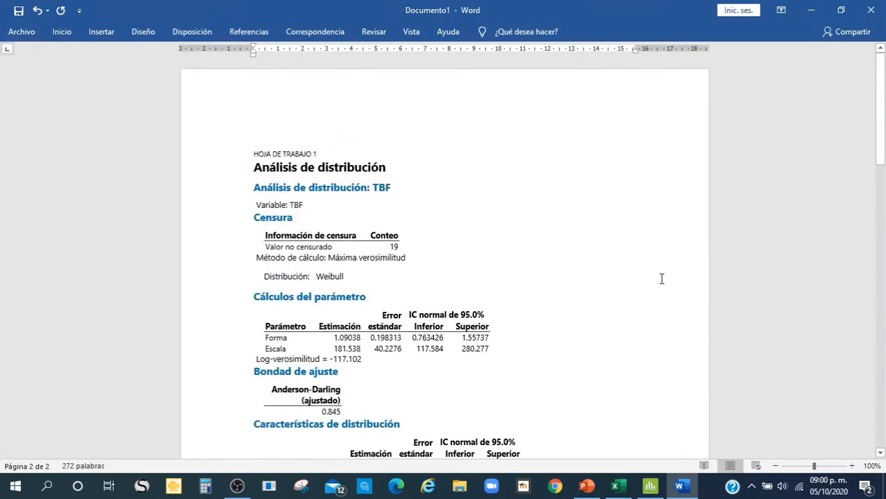
{"action": "scroll", "coordinate": [661, 279], "scroll_direction": "down", "scroll_amount": 20}
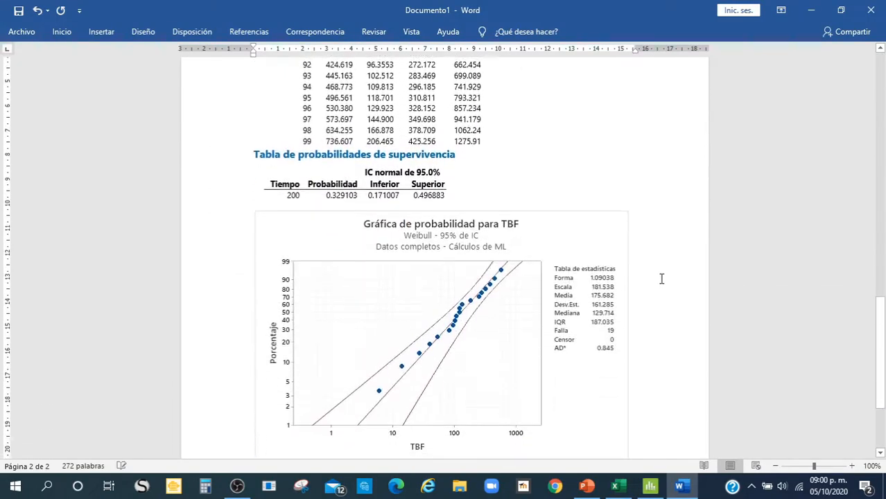
{"action": "scroll", "coordinate": [661, 279], "scroll_direction": "up", "scroll_amount": 20}
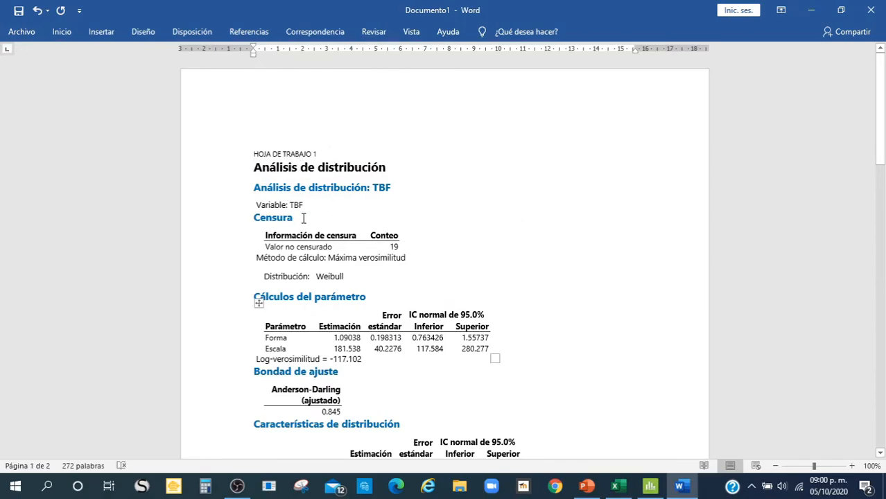
{"action": "scroll", "coordinate": [449, 259], "scroll_direction": "down", "scroll_amount": 20}
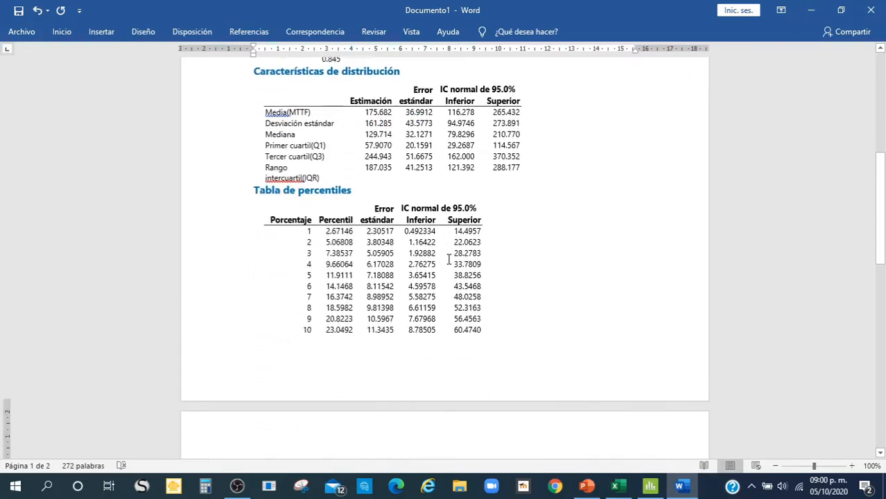
{"action": "scroll", "coordinate": [448, 259], "scroll_direction": "up", "scroll_amount": 20}
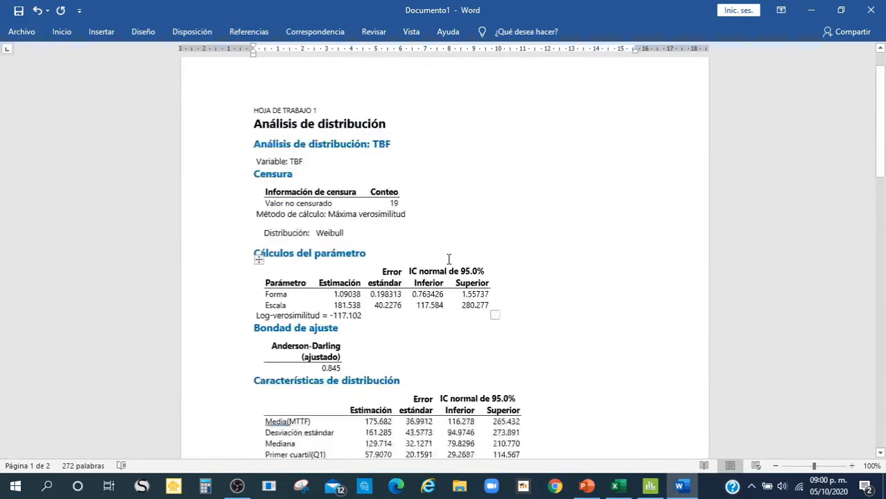
- Switch to Minitab, send the TBF probability plot to Microsoft PowerPoint, and move the plot to near the slide's center
{"action": "key", "text": "alt+Tab"}
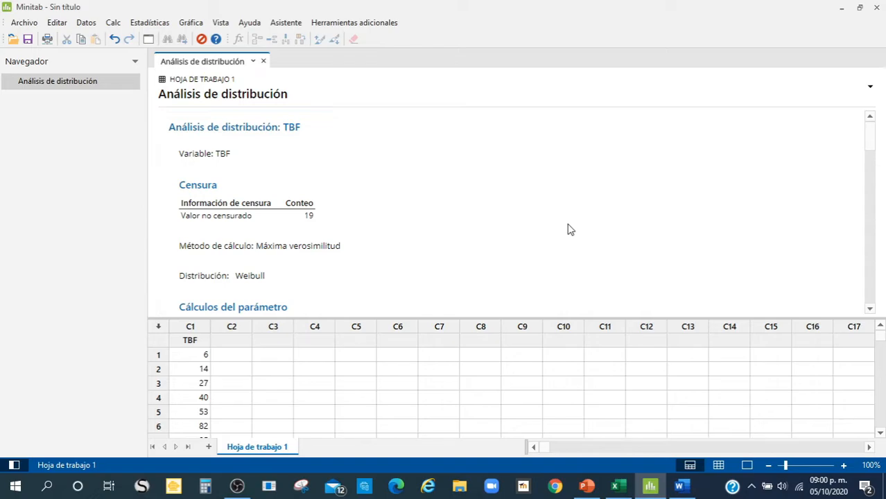
{"action": "scroll", "coordinate": [568, 230], "scroll_direction": "down", "scroll_amount": 15}
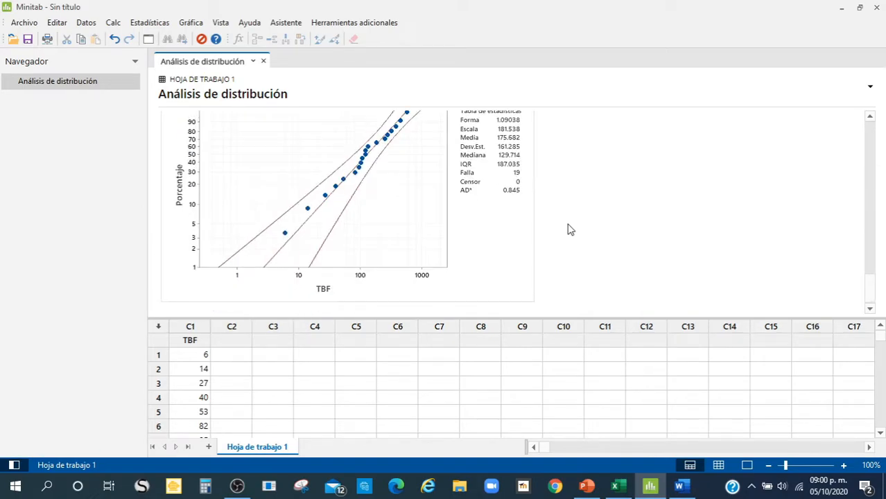
{"action": "right_click", "coordinate": [479, 229]}
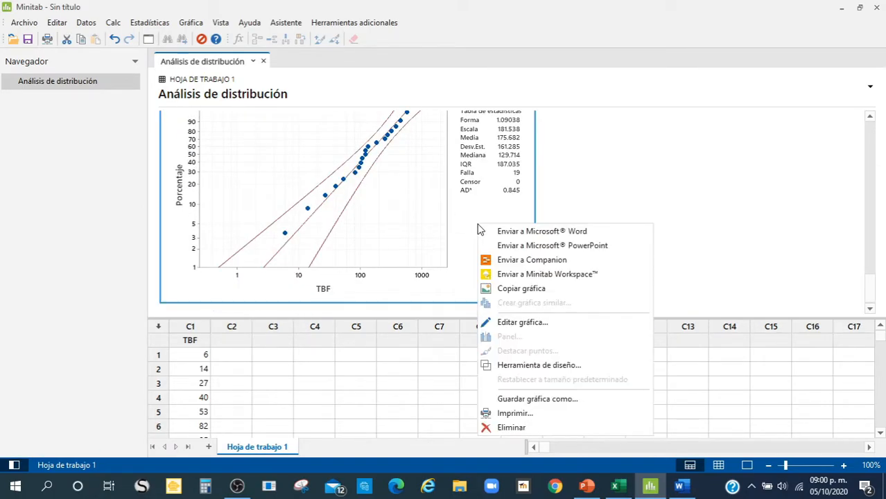
{"action": "left_click", "coordinate": [587, 244]}
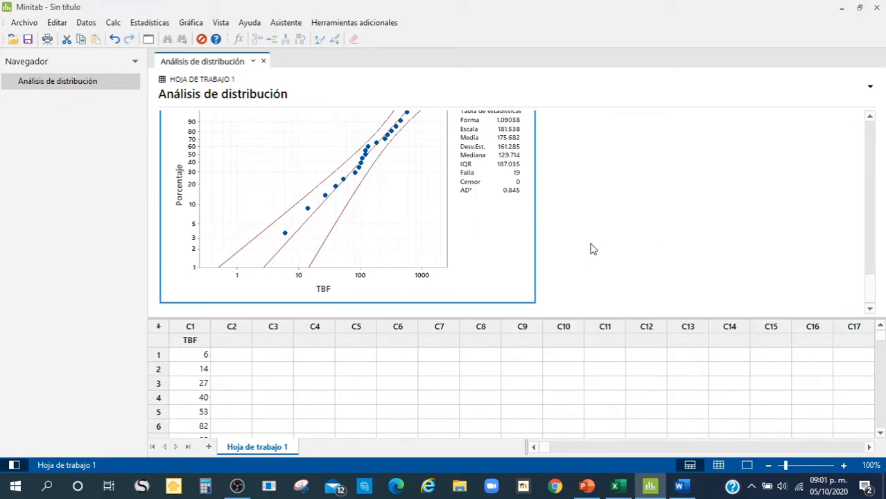
{"action": "left_click", "coordinate": [485, 246]}
{"action": "right_click", "coordinate": [485, 247]}
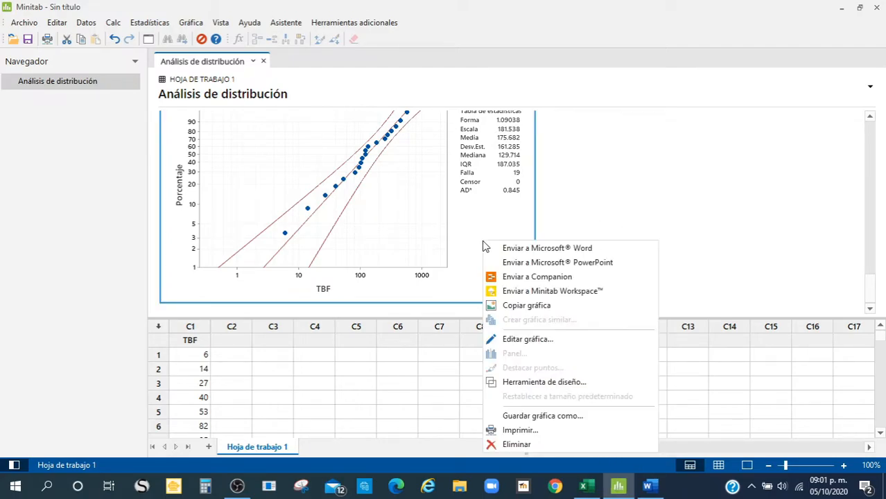
{"action": "left_click", "coordinate": [564, 266]}
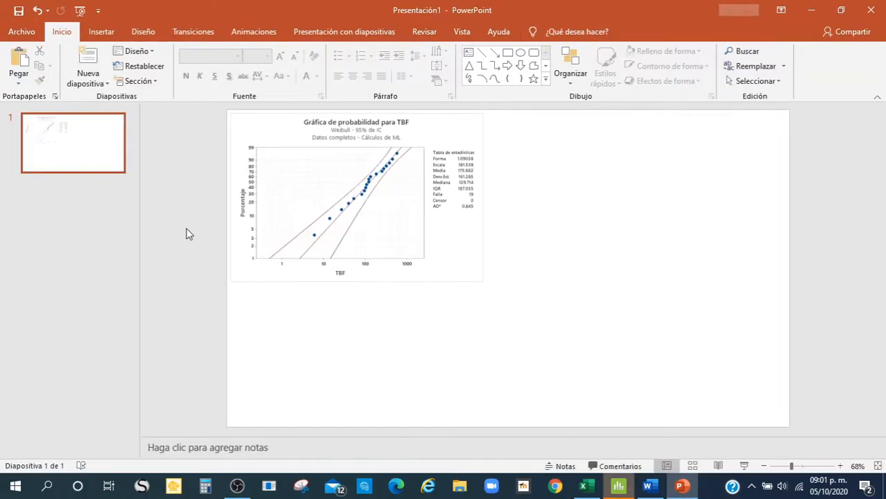
{"action": "left_click", "coordinate": [362, 178]}
{"action": "left_click_drag", "start_coordinate": [409, 198], "coordinate": [515, 259]}
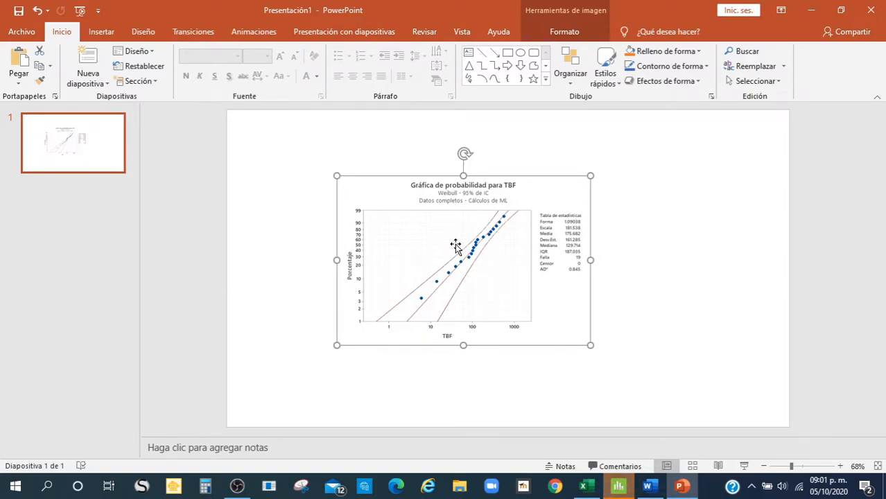
- Switch to Minitab to recheck the probability plot, and look through the exported analysis in Word
{"action": "key", "text": "alt+Tab"}
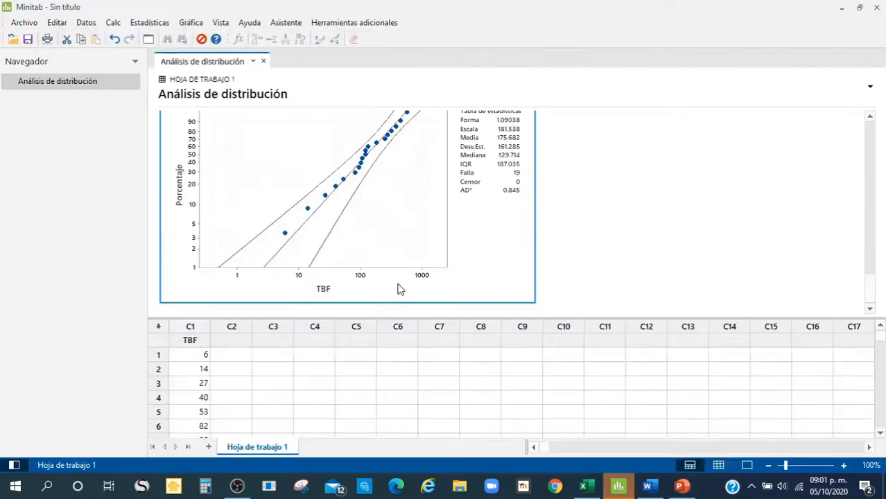
{"action": "scroll", "coordinate": [468, 246], "scroll_direction": "up", "scroll_amount": 2}
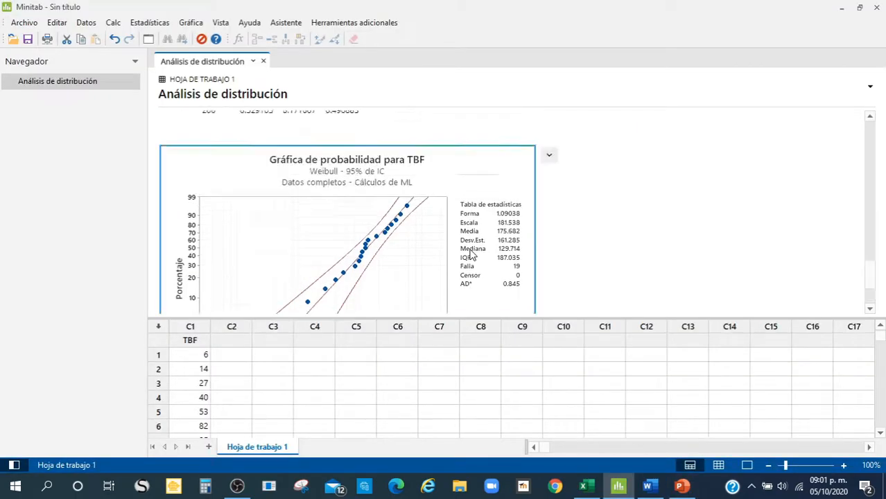
{"action": "scroll", "coordinate": [468, 250], "scroll_direction": "down", "scroll_amount": 10}
{"action": "scroll", "coordinate": [448, 225], "scroll_direction": "down", "scroll_amount": 5}
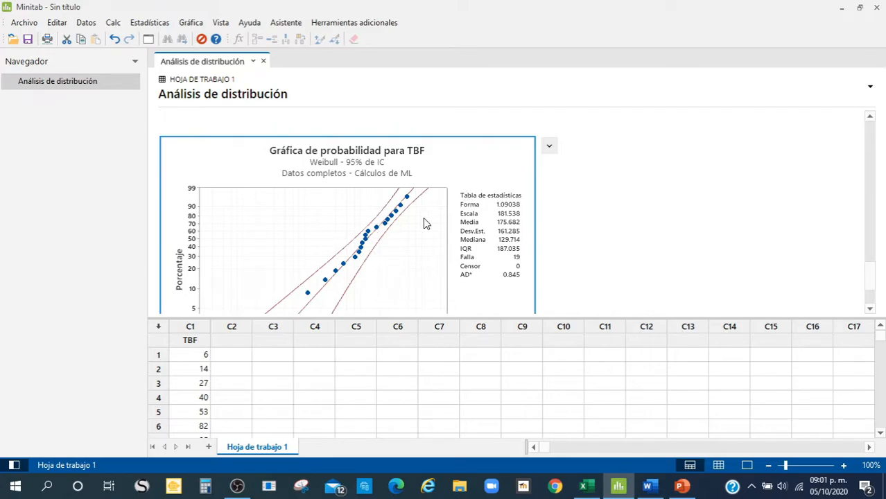
{"action": "left_click", "coordinate": [651, 485]}
{"action": "scroll", "coordinate": [563, 276], "scroll_direction": "down", "scroll_amount": 15}
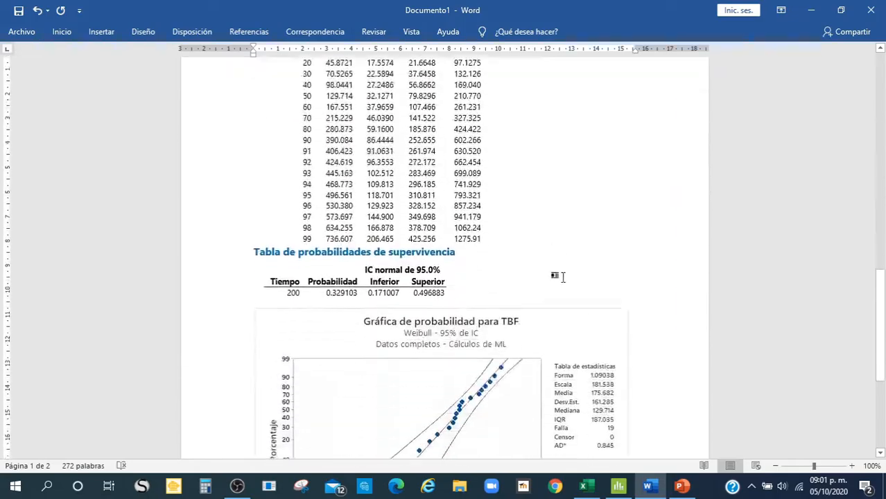
{"action": "scroll", "coordinate": [563, 276], "scroll_direction": "down", "scroll_amount": 5}
{"action": "scroll", "coordinate": [563, 277], "scroll_direction": "up", "scroll_amount": 20}
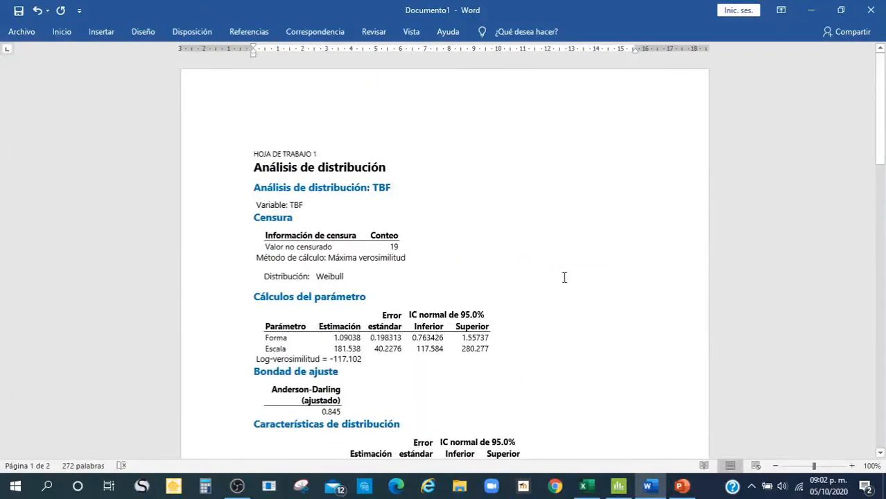
- Insert a page break after the TBF probability plot at the end of the Word document
{"action": "key", "text": "ctrl+End"}
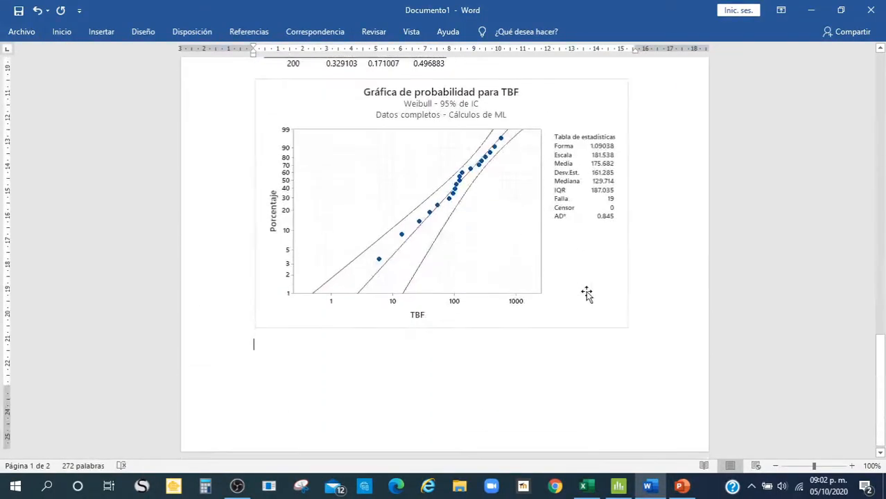
{"action": "left_click", "coordinate": [101, 31]}
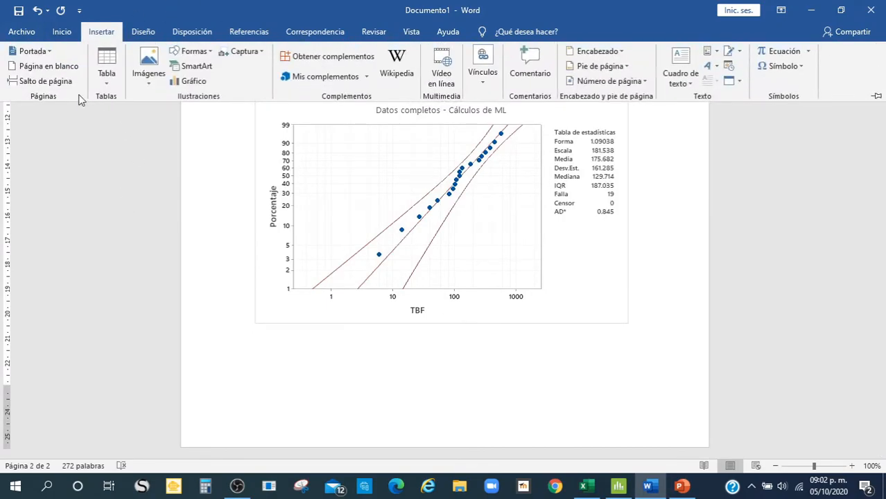
{"action": "left_click", "coordinate": [52, 81]}
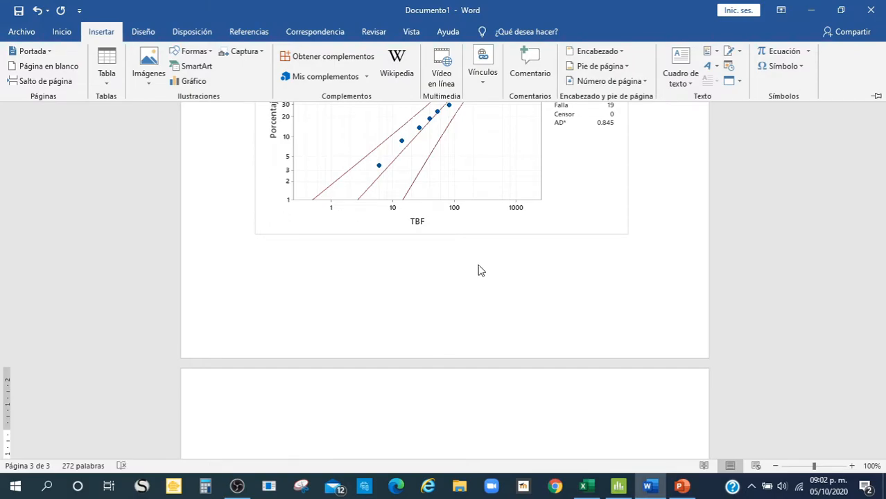
- Switch to Minitab, create a new worksheet in the project, and name its column C1 TTR
{"action": "key", "text": "alt+Tab"}
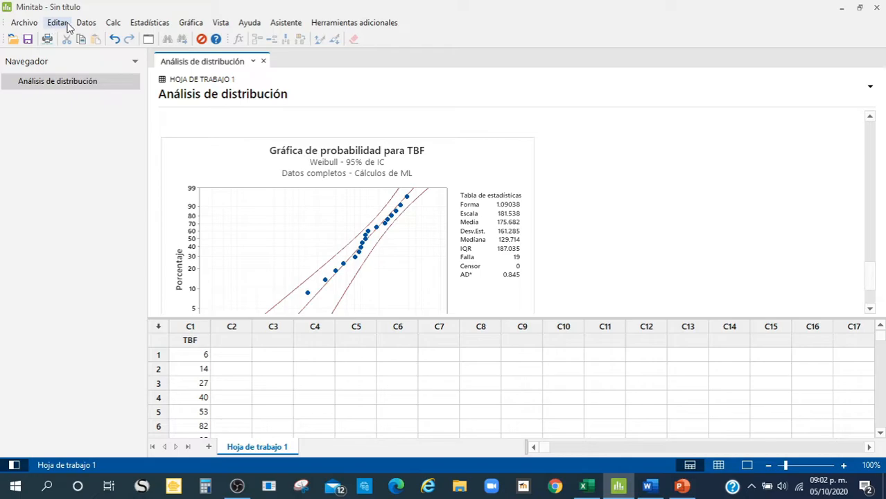
{"action": "left_click", "coordinate": [27, 25]}
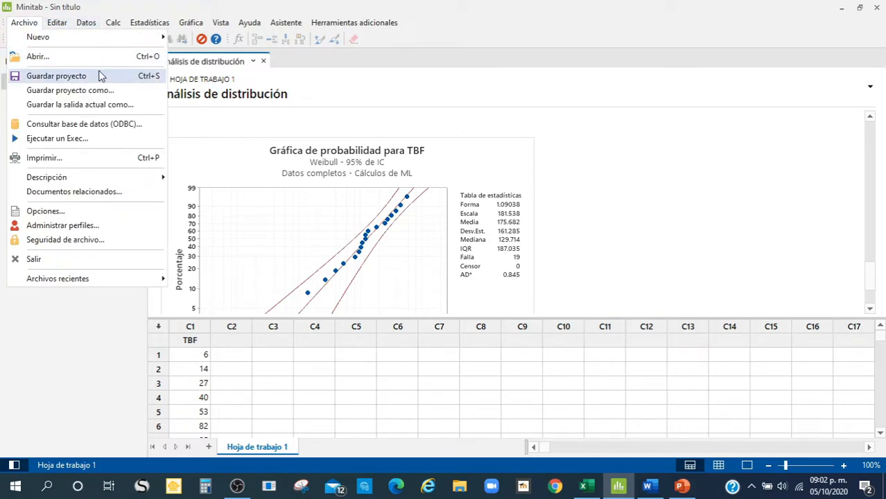
{"action": "mouse_move", "coordinate": [120, 43]}
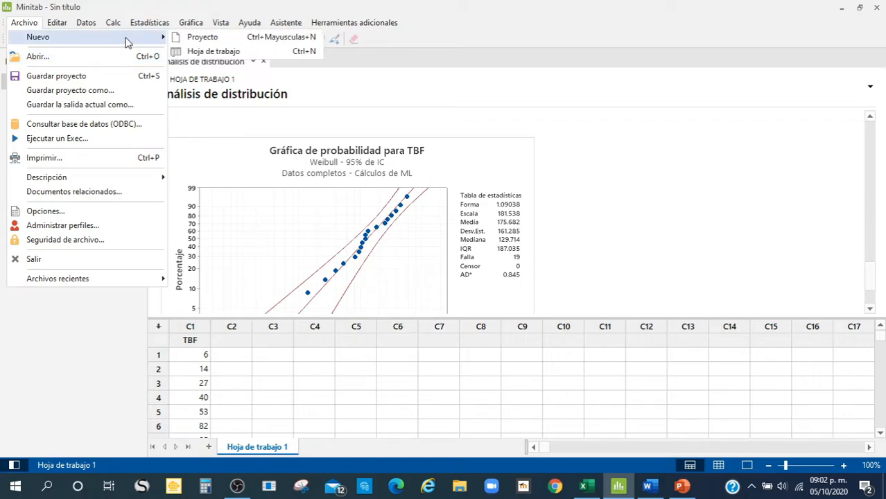
{"action": "left_click", "coordinate": [228, 51]}
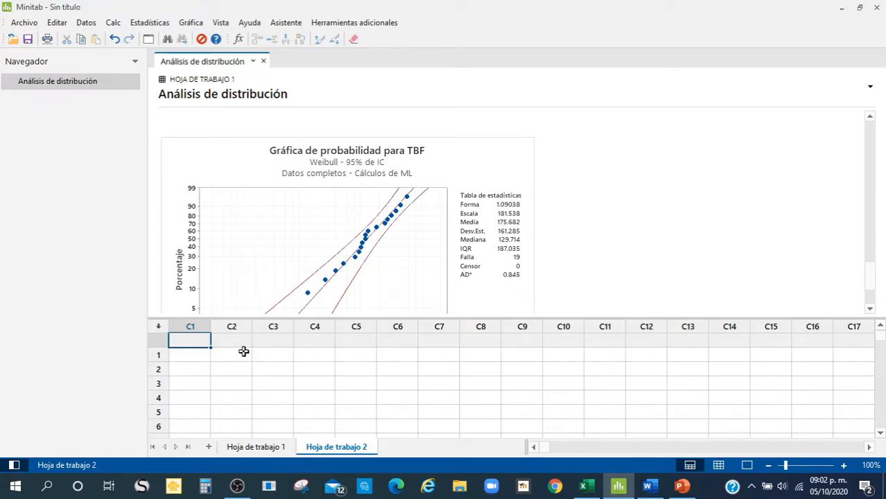
{"action": "left_click", "coordinate": [195, 362]}
{"action": "left_click", "coordinate": [193, 340]}
{"action": "type", "text": "TTR"}
{"action": "left_click", "coordinate": [231, 354]}
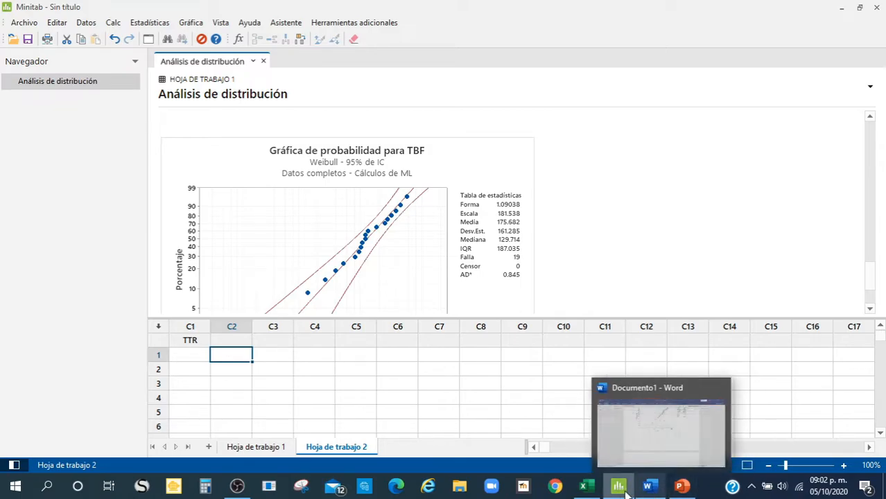
- Copy the TTR values from the N≤20 MTTR sheet in Excel into Minitab's TTR column, starting at row 1, and check them
{"action": "left_click", "coordinate": [584, 485]}
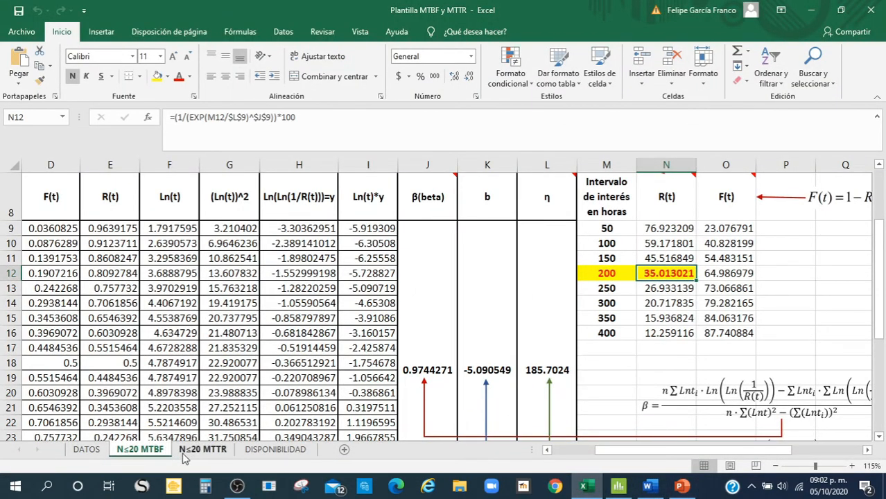
{"action": "left_click", "coordinate": [209, 452]}
{"action": "scroll", "coordinate": [125, 236], "scroll_direction": "up", "scroll_amount": 5}
{"action": "left_click_drag", "start_coordinate": [163, 346], "coordinate": [142, 375]}
{"action": "key", "text": "ctrl+c"}
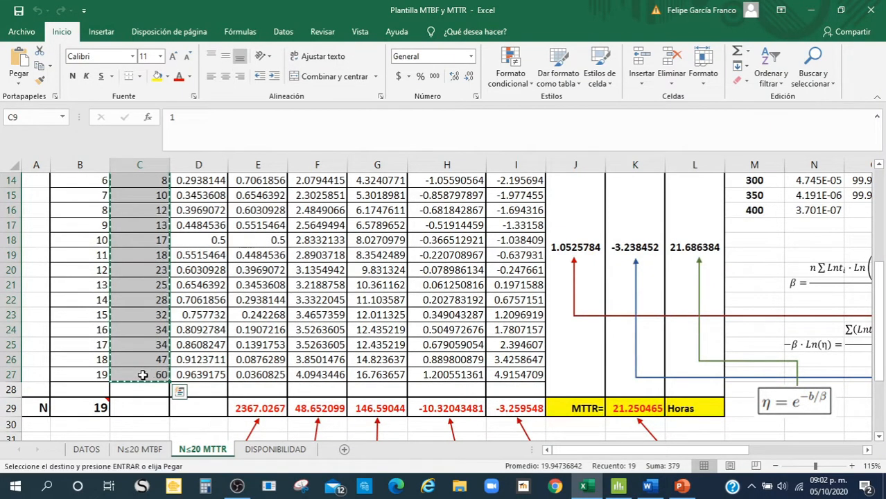
{"action": "key", "text": "alt+Tab"}
{"action": "left_click", "coordinate": [201, 352]}
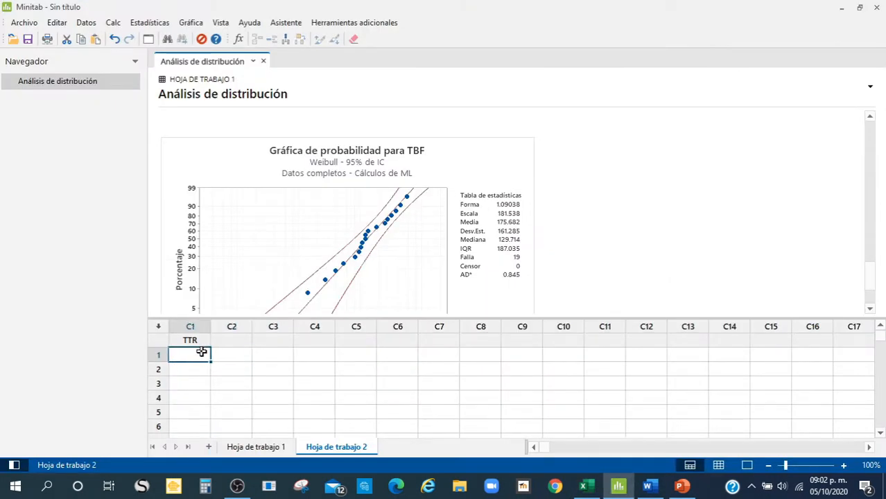
{"action": "key", "text": "ctrl+v"}
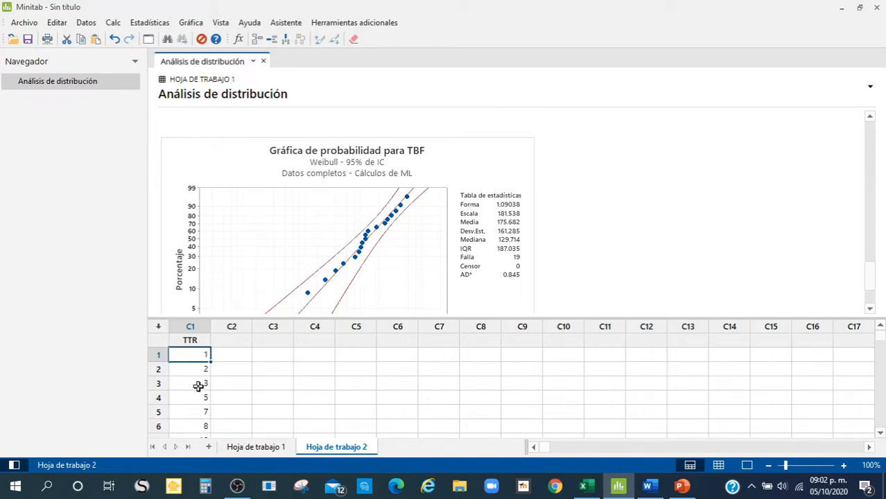
{"action": "scroll", "coordinate": [198, 386], "scroll_direction": "down", "scroll_amount": 9}
{"action": "scroll", "coordinate": [198, 386], "scroll_direction": "up", "scroll_amount": 9}
- Open the parametric distribution analysis for right-censored data
{"action": "left_click", "coordinate": [165, 27]}
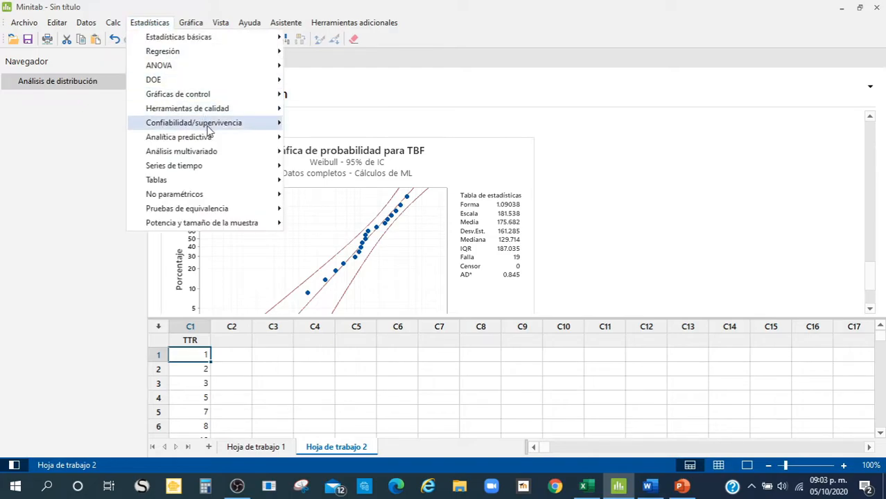
{"action": "mouse_move", "coordinate": [213, 128]}
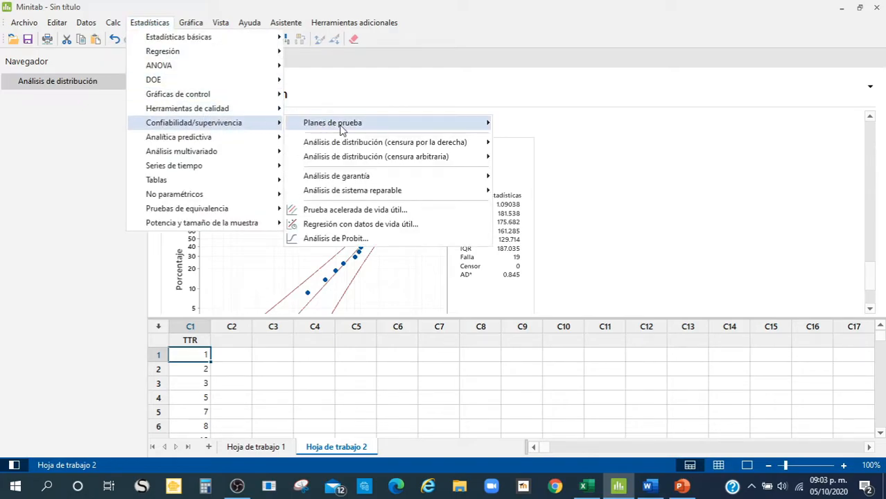
{"action": "mouse_move", "coordinate": [414, 147]}
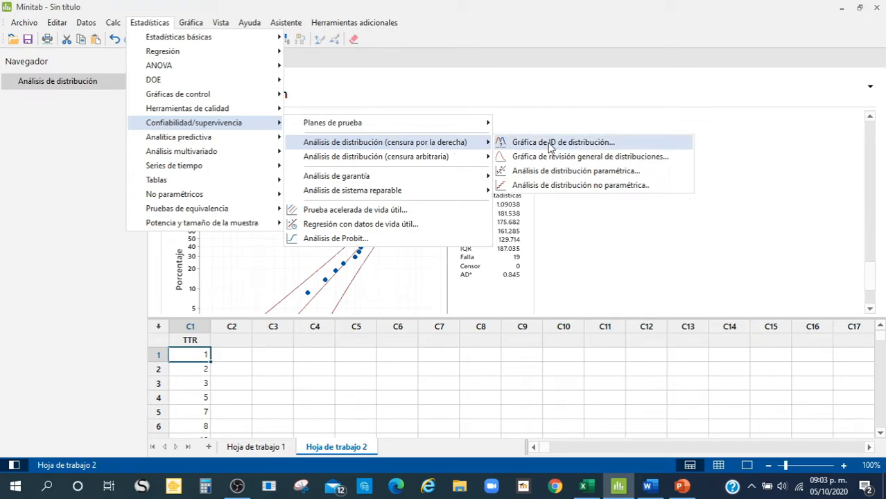
{"action": "left_click", "coordinate": [595, 171]}
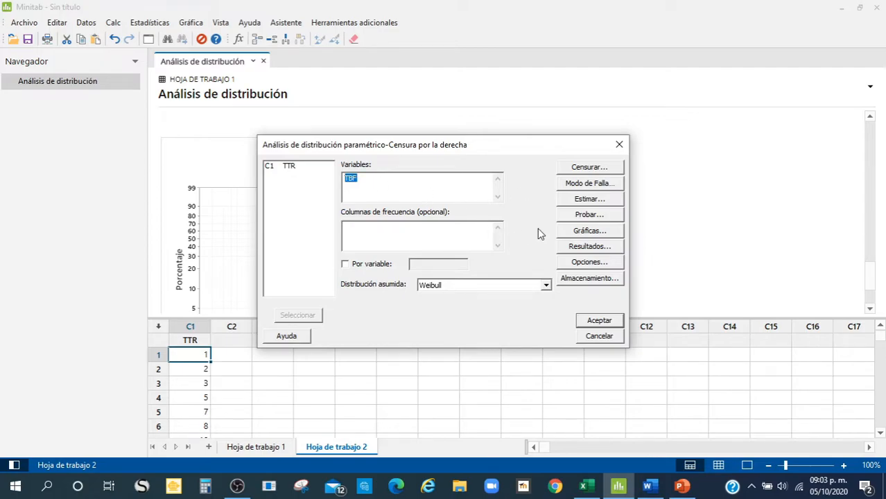
{"action": "left_click", "coordinate": [605, 202]}
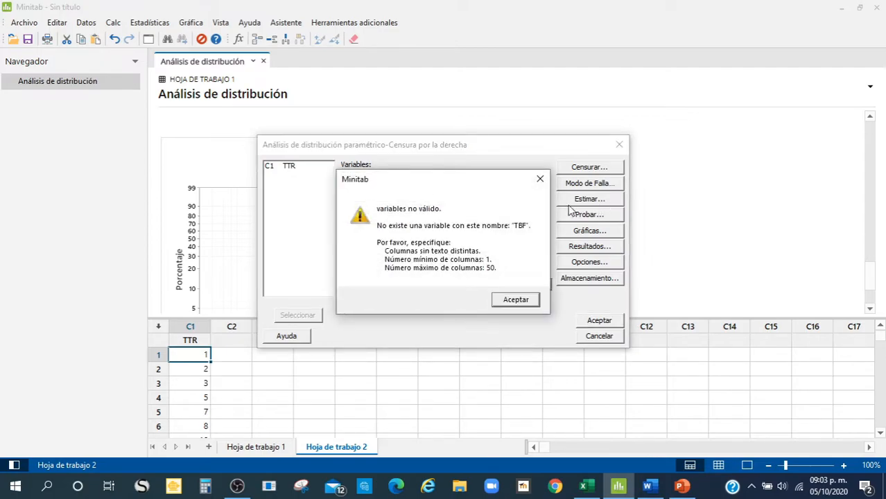
{"action": "left_click", "coordinate": [532, 303]}
{"action": "left_click", "coordinate": [582, 217]}
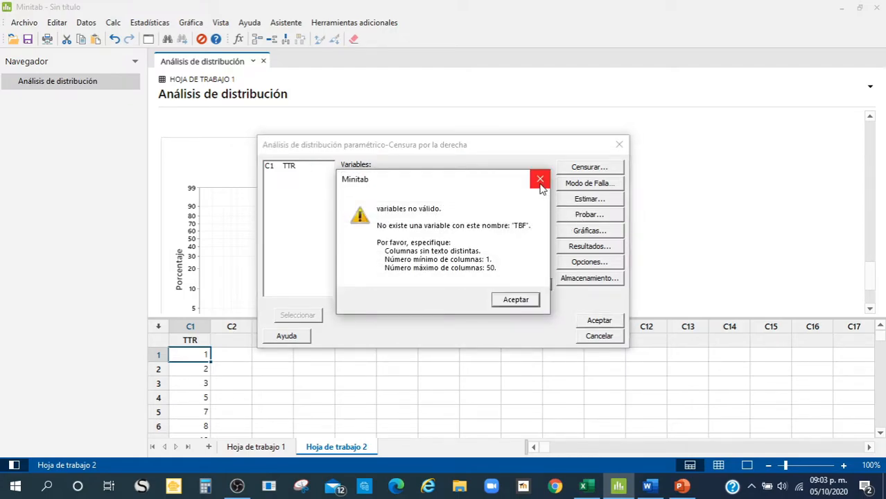
{"action": "left_click", "coordinate": [540, 180]}
- Run the Weibull analysis on TTR with maximum likelihood estimation and survival probabilities estimated for time 200
{"action": "double_click", "coordinate": [290, 169]}
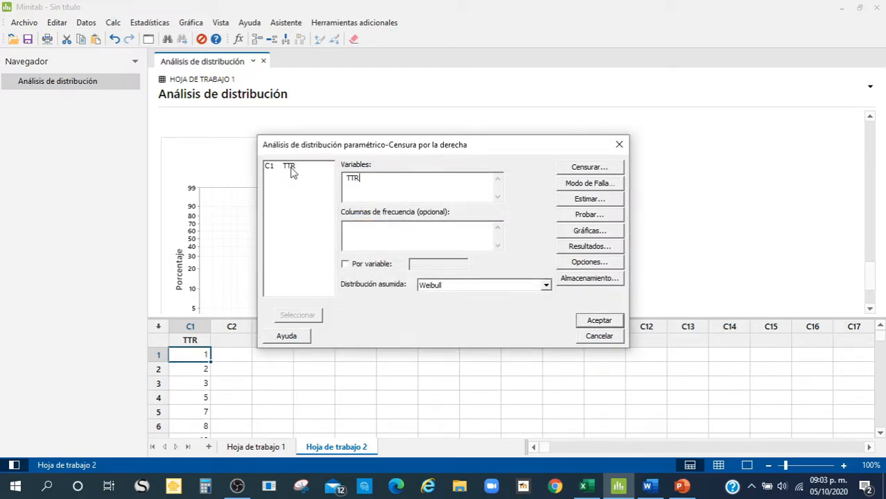
{"action": "left_click", "coordinate": [608, 200]}
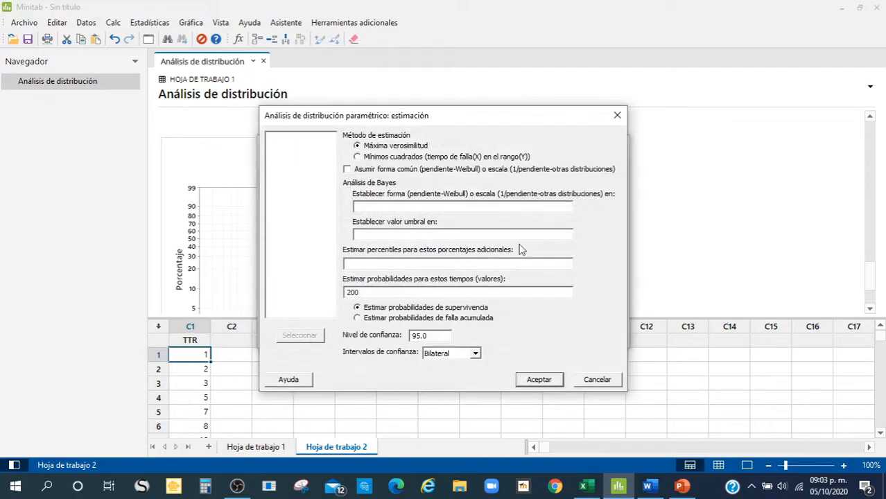
{"action": "left_click", "coordinate": [539, 380]}
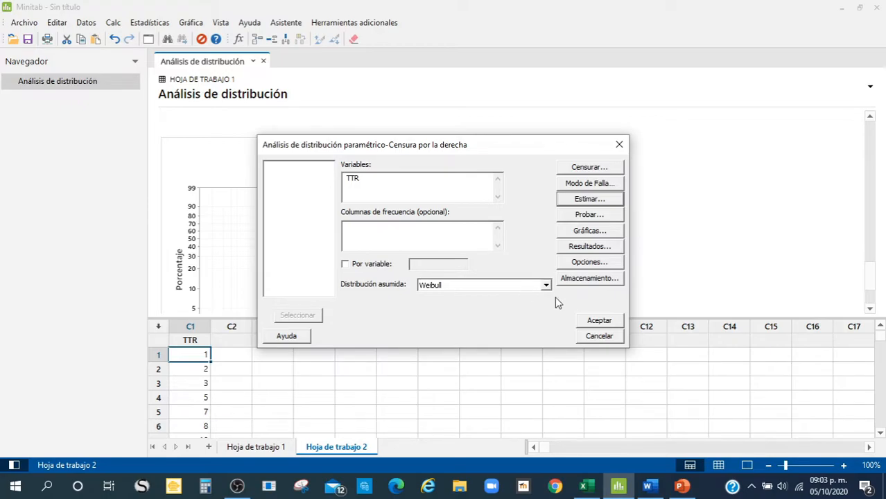
{"action": "left_click", "coordinate": [599, 321]}
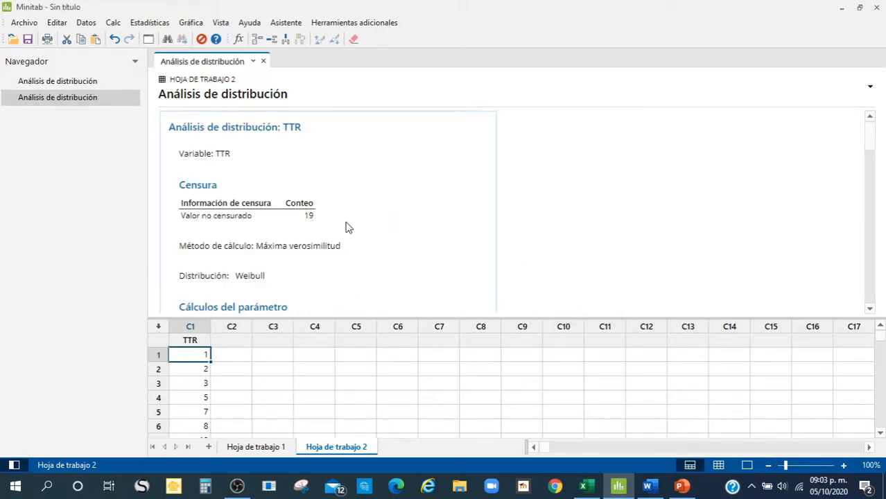
- Compare the TTR shape and scale estimates in Minitab with β and η on the N≤20 MTTR sheet in Excel
{"action": "scroll", "coordinate": [544, 213], "scroll_direction": "down", "scroll_amount": 8}
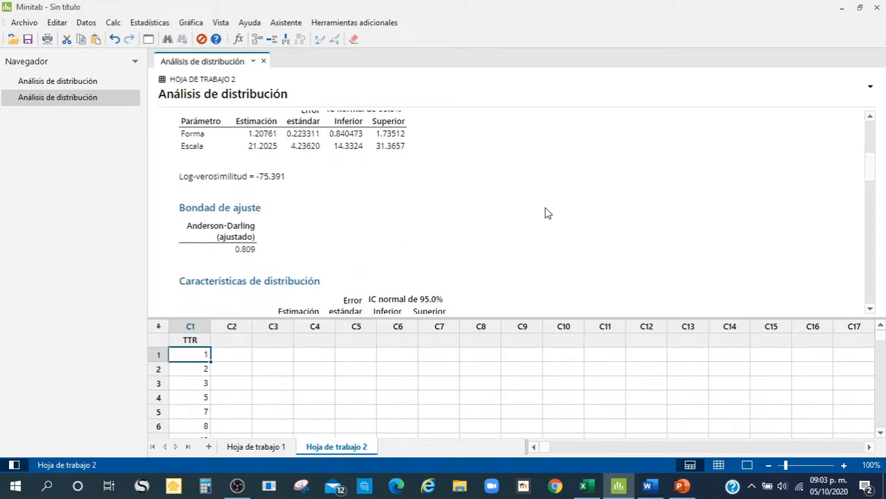
{"action": "scroll", "coordinate": [545, 213], "scroll_direction": "up", "scroll_amount": 3}
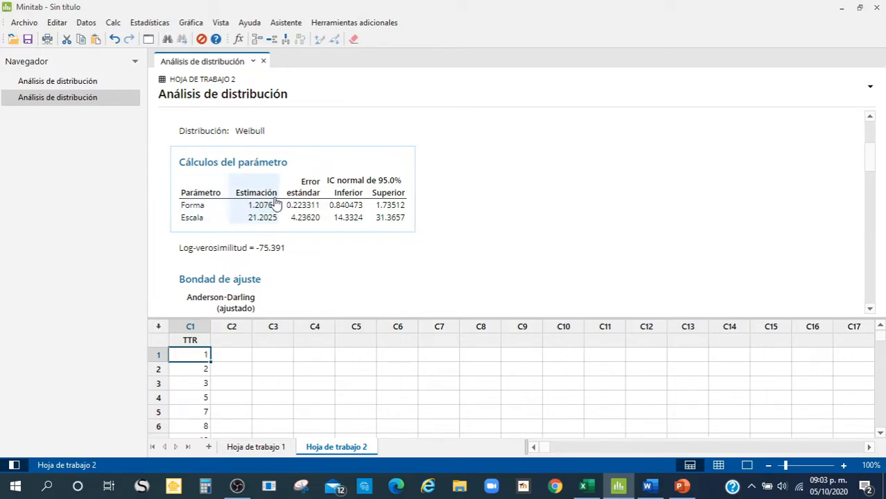
{"action": "key", "text": "alt+Tab"}
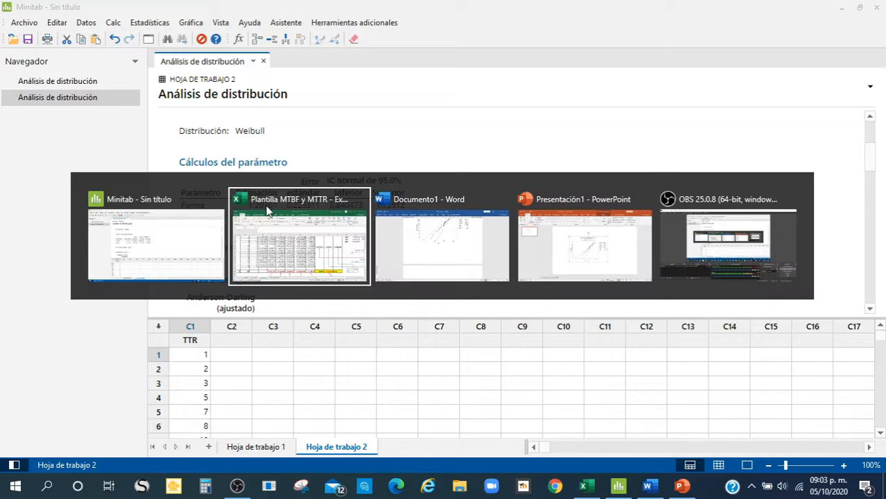
{"action": "left_click", "coordinate": [584, 260]}
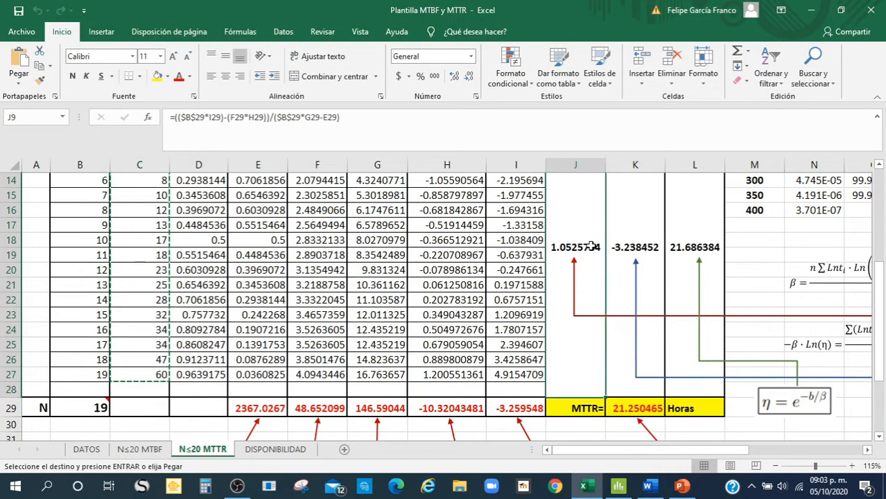
{"action": "scroll", "coordinate": [590, 246], "scroll_direction": "up", "scroll_amount": 4}
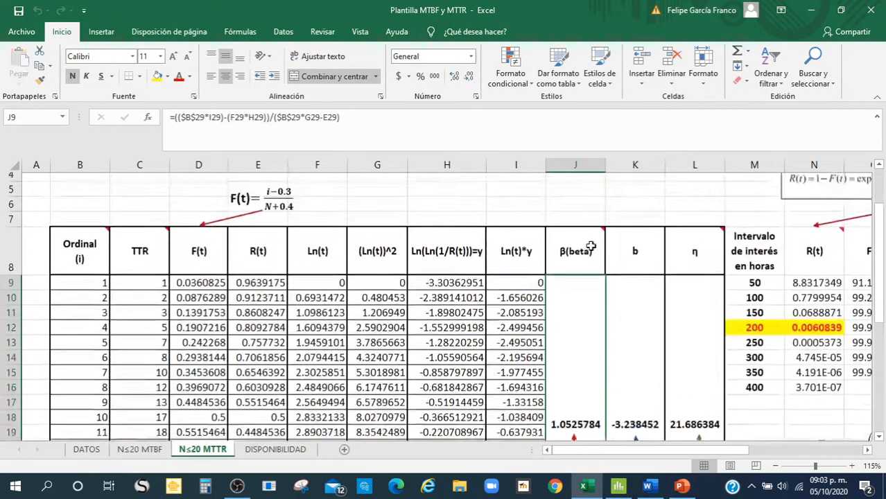
{"action": "scroll", "coordinate": [590, 246], "scroll_direction": "down", "scroll_amount": 2}
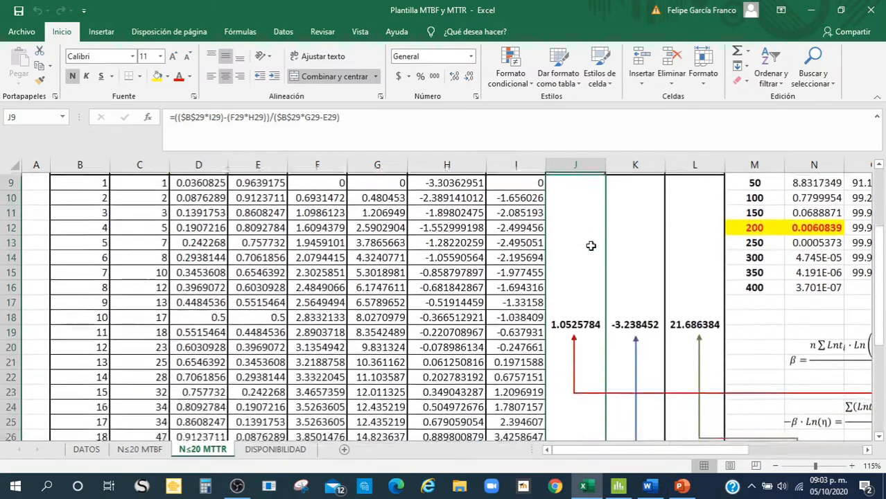
{"action": "left_click", "coordinate": [692, 330]}
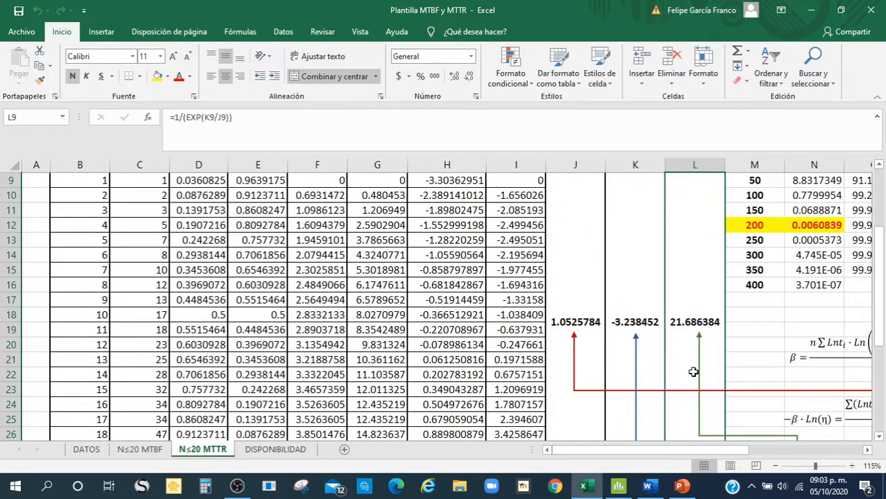
- Switch to Minitab to read the TTR mean (MTTF), and compare it with the MTTR value in Excel
{"action": "key", "text": "alt+Tab"}
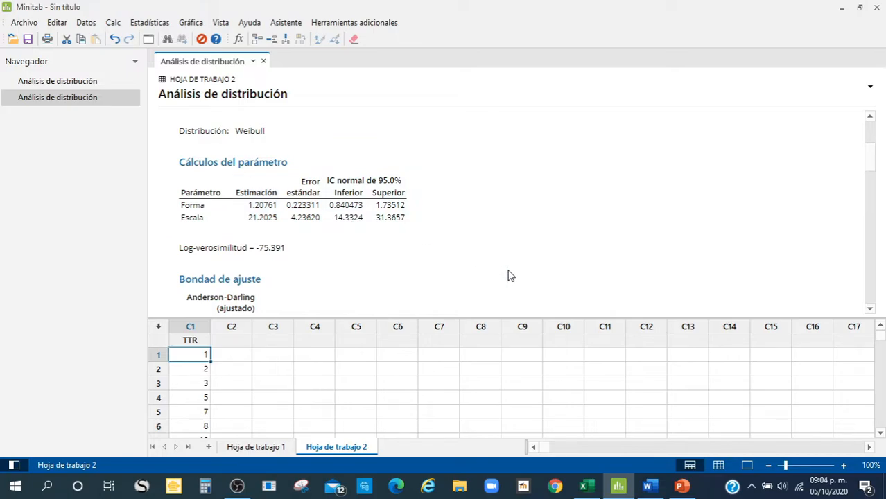
{"action": "scroll", "coordinate": [504, 253], "scroll_direction": "down", "scroll_amount": 6}
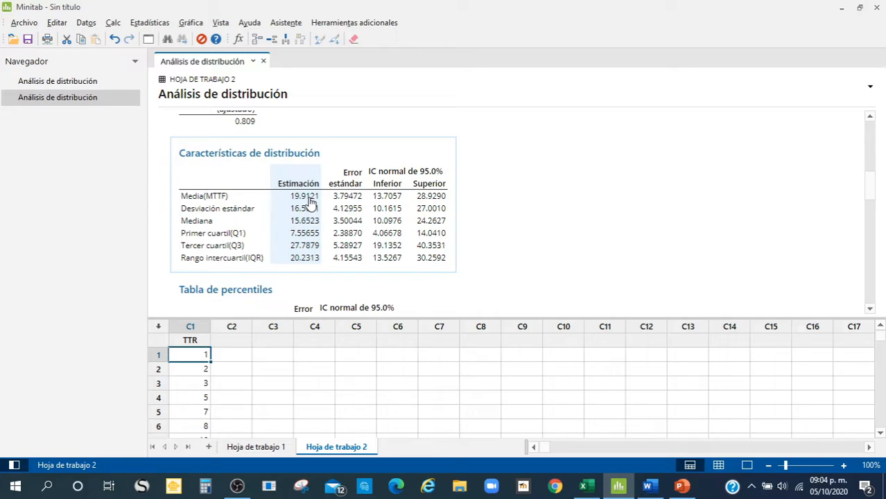
{"action": "key", "text": "alt+Tab"}
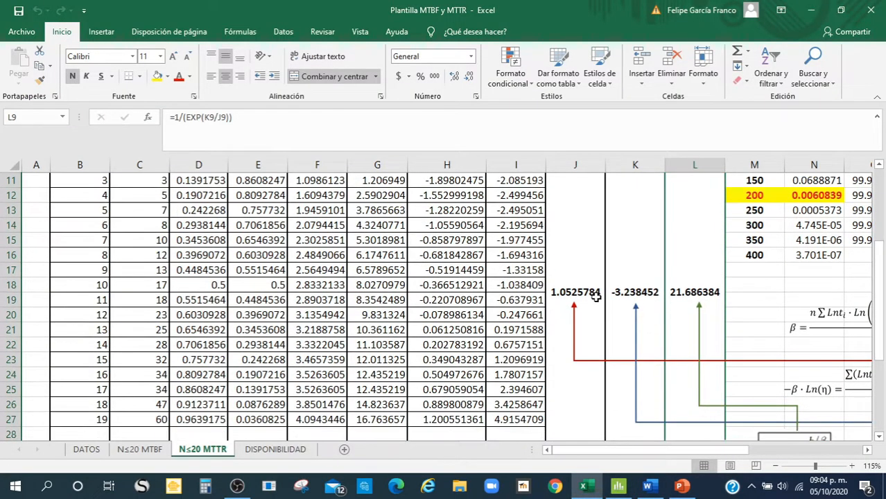
{"action": "scroll", "coordinate": [596, 296], "scroll_direction": "down", "scroll_amount": 3}
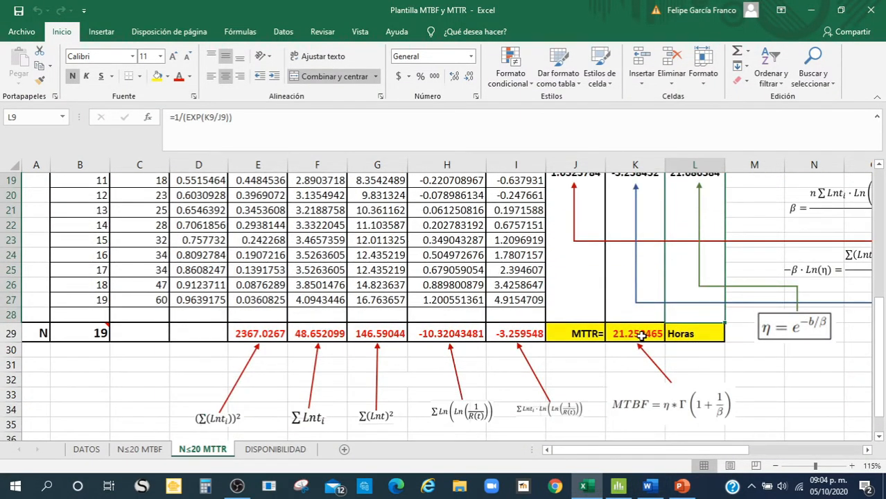
- Compare the TTR survival probability at time 200 in Minitab with R(t) at 200 hours on the N≤20 MTTR sheet in Excel
{"action": "key", "text": "alt+Tab"}
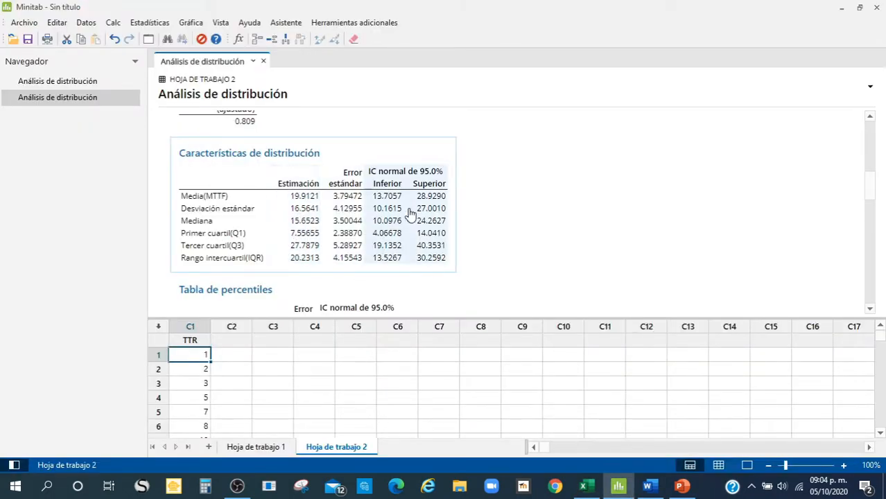
{"action": "scroll", "coordinate": [533, 223], "scroll_direction": "down", "scroll_amount": 1}
{"action": "scroll", "coordinate": [534, 224], "scroll_direction": "down", "scroll_amount": 10}
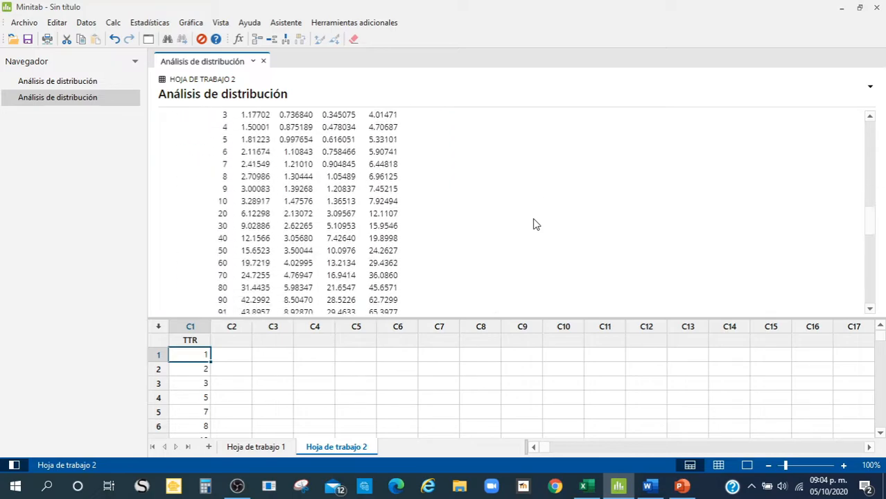
{"action": "scroll", "coordinate": [534, 223], "scroll_direction": "down", "scroll_amount": 5}
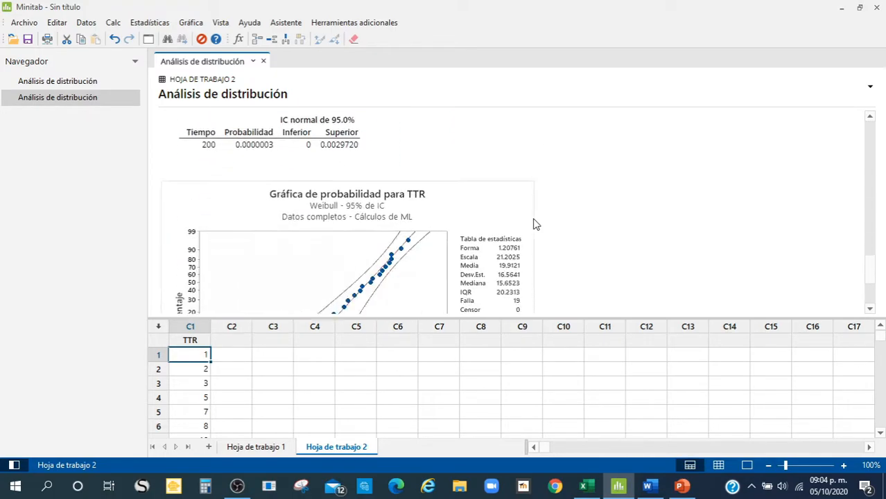
{"action": "scroll", "coordinate": [533, 223], "scroll_direction": "up", "scroll_amount": 4}
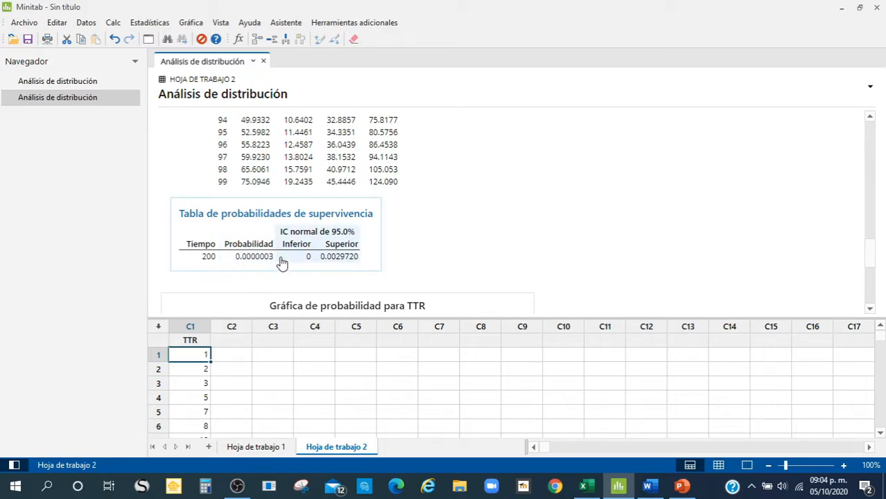
{"action": "key", "text": "alt+Tab"}
{"action": "scroll", "coordinate": [643, 256], "scroll_direction": "up", "scroll_amount": 4}
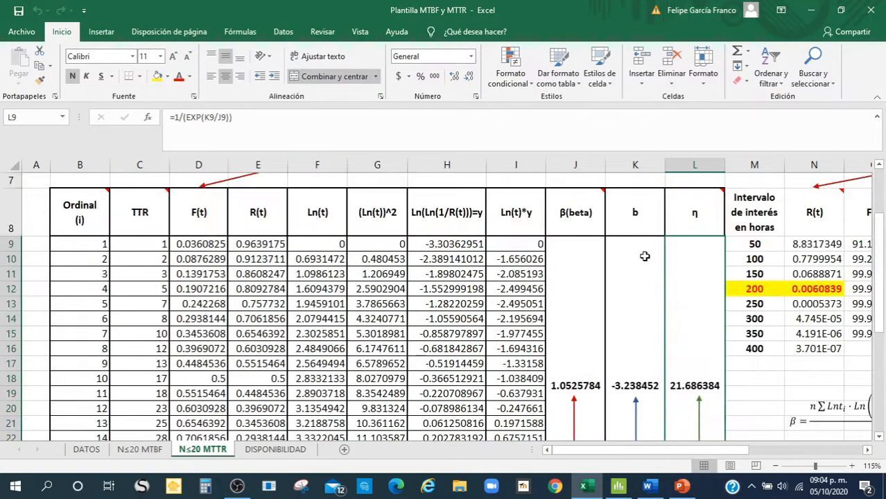
{"action": "scroll", "coordinate": [644, 257], "scroll_direction": "up", "scroll_amount": 1}
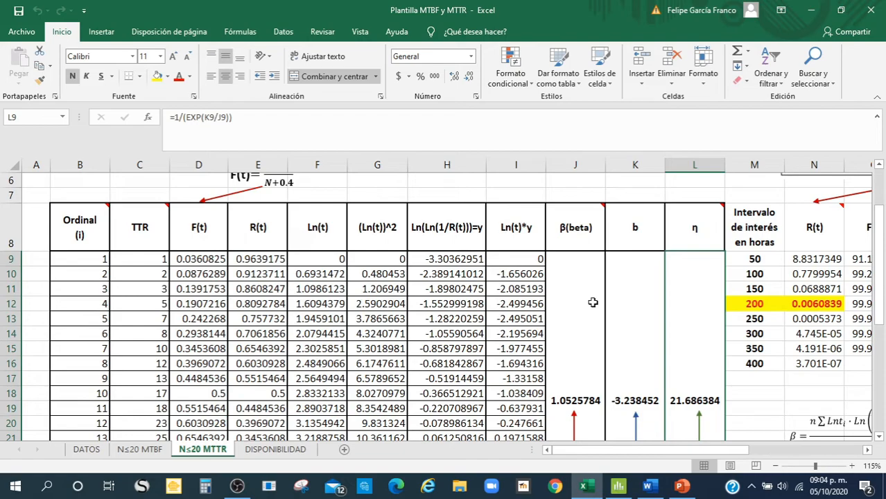
{"action": "left_click", "coordinate": [836, 306]}
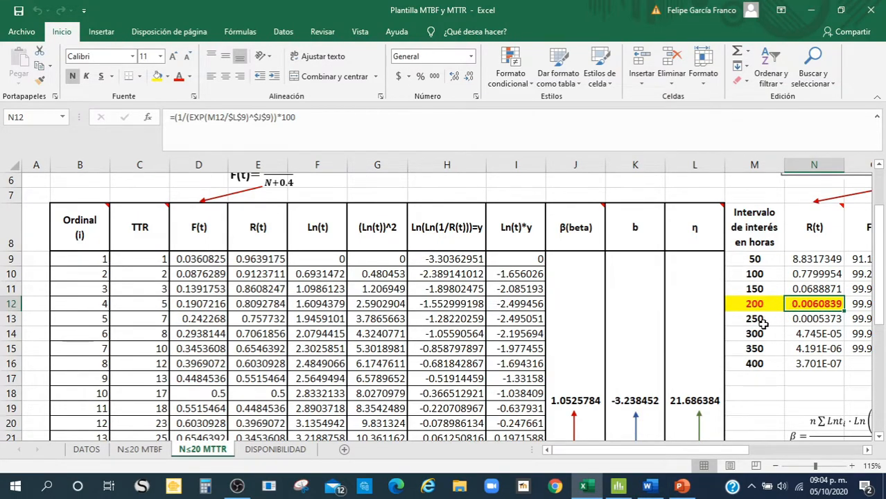
- Review the Weibull calculation table, the η, β and b parameters and the MTTR result on the N≤20 MTTR sheet
{"action": "scroll", "coordinate": [158, 330], "scroll_direction": "down", "scroll_amount": 2}
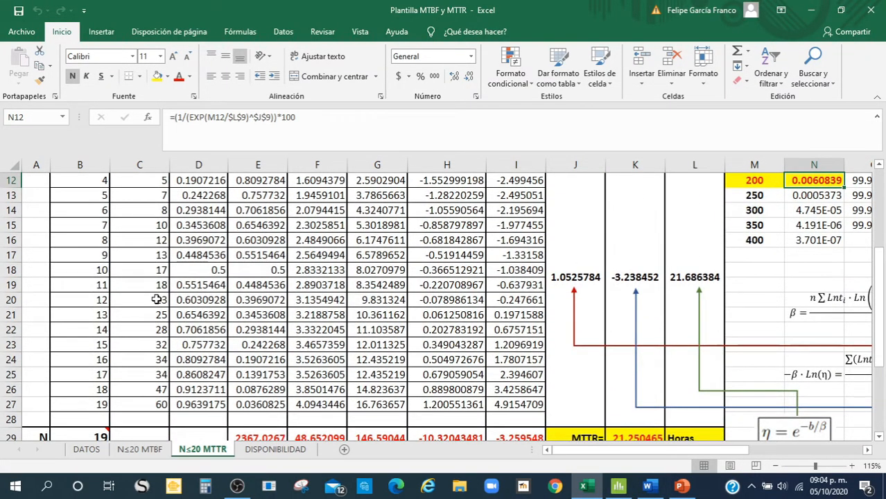
{"action": "scroll", "coordinate": [157, 299], "scroll_direction": "up", "scroll_amount": 3}
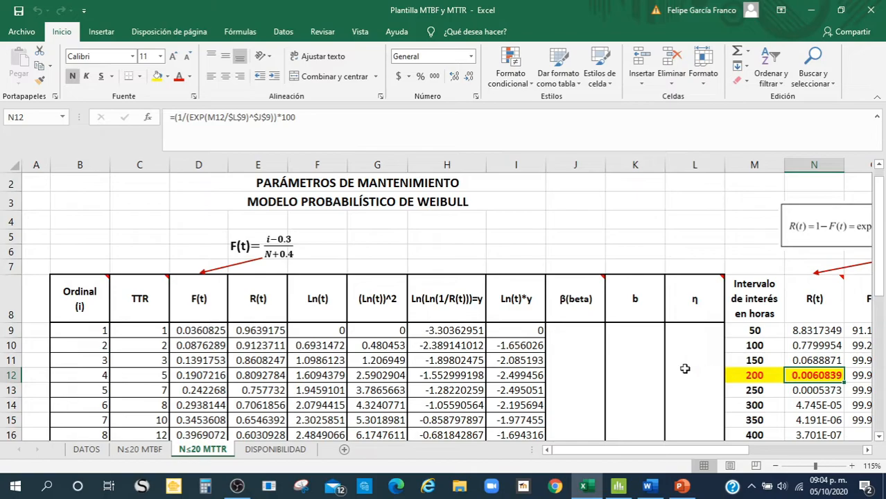
{"action": "scroll", "coordinate": [635, 365], "scroll_direction": "down", "scroll_amount": 3}
{"action": "scroll", "coordinate": [635, 368], "scroll_direction": "down", "scroll_amount": 3}
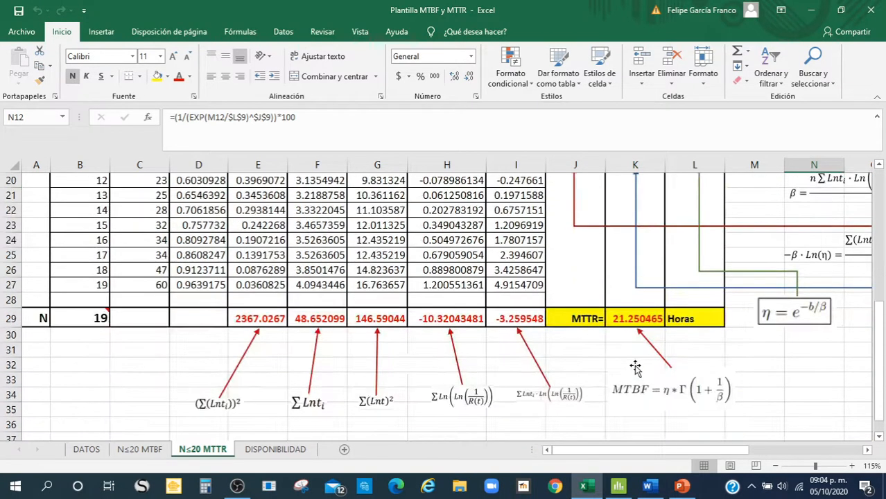
{"action": "scroll", "coordinate": [634, 367], "scroll_direction": "up", "scroll_amount": 1}
{"action": "scroll", "coordinate": [634, 367], "scroll_direction": "down", "scroll_amount": 3}
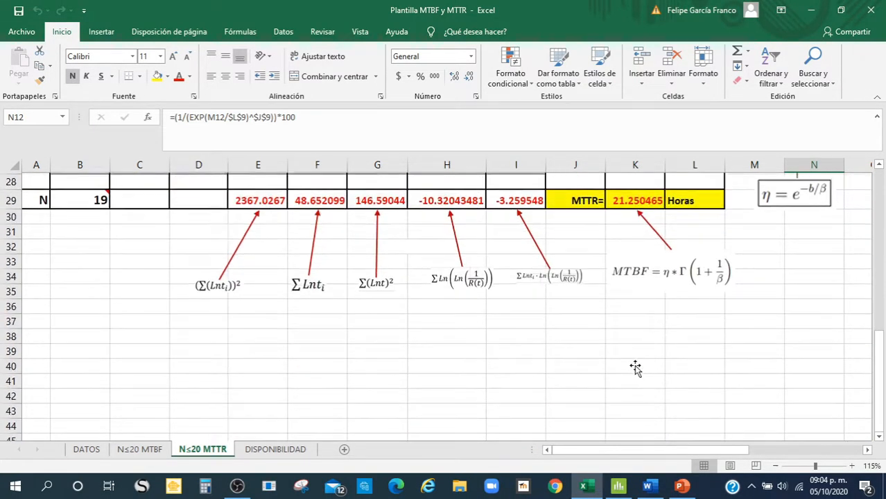
{"action": "scroll", "coordinate": [635, 367], "scroll_direction": "up", "scroll_amount": 6}
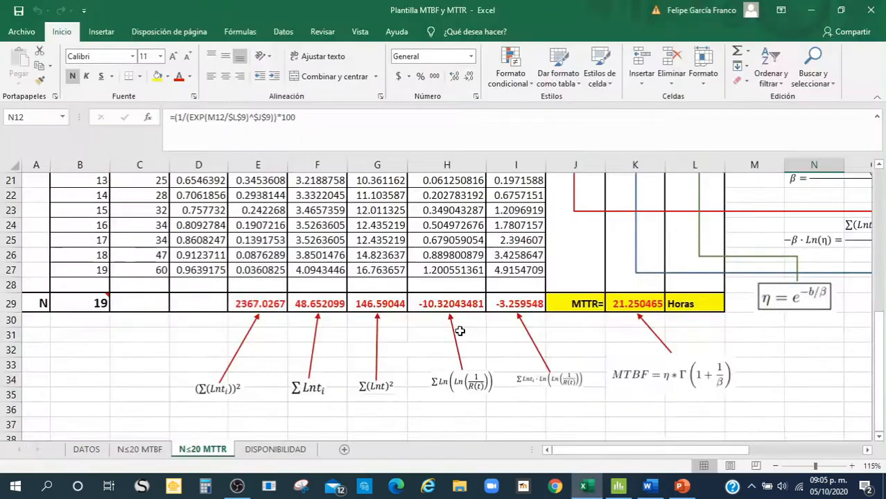
{"action": "scroll", "coordinate": [460, 331], "scroll_direction": "down", "scroll_amount": 3}
- Open the DISPONIBILIDAD sheet and start a formula in cell I14
{"action": "left_click", "coordinate": [295, 449]}
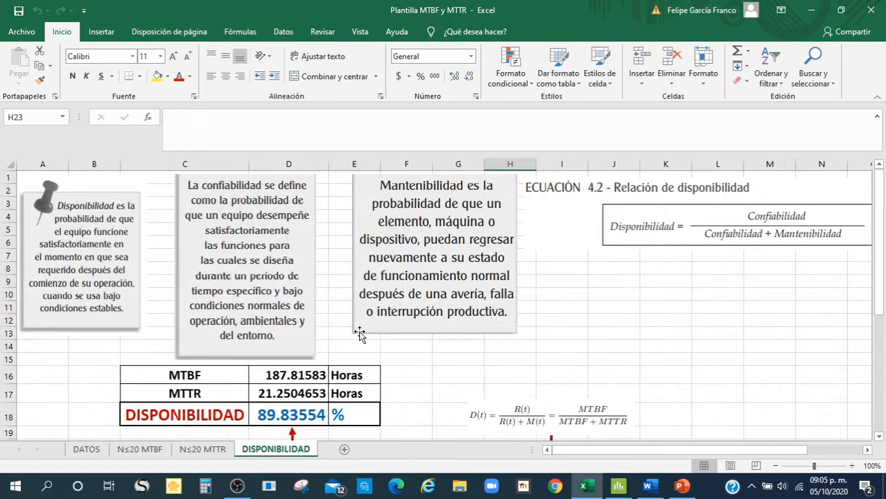
{"action": "left_click", "coordinate": [462, 373]}
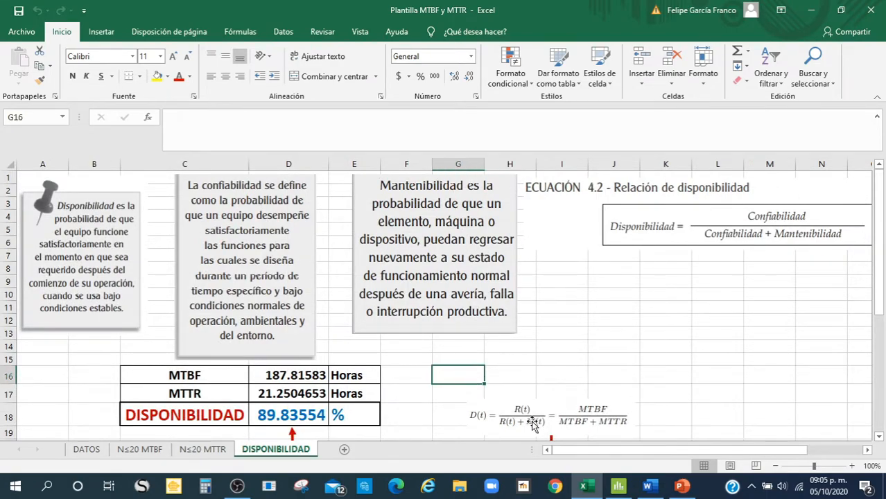
{"action": "left_click", "coordinate": [563, 345]}
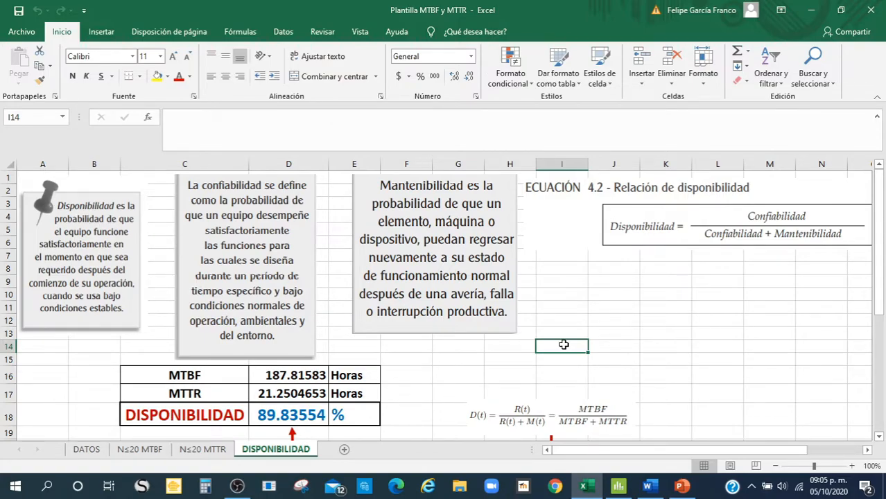
{"action": "type", "text": "="}
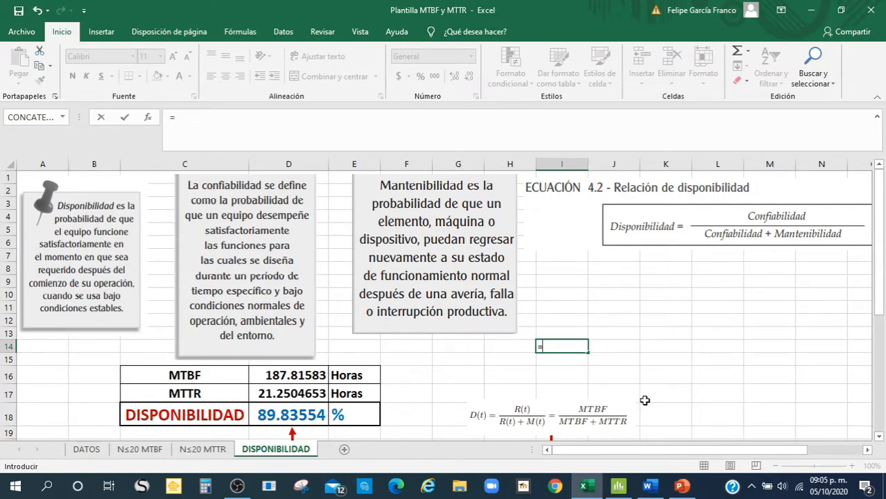
- Switch to Minitab and look for the TBF distribution results while checking Hoja de trabajo 1 and Hoja de trabajo 2
{"action": "key", "text": "alt+Tab"}
{"action": "key", "text": "alt+Tab"}
{"action": "key", "text": "alt+Tab"}
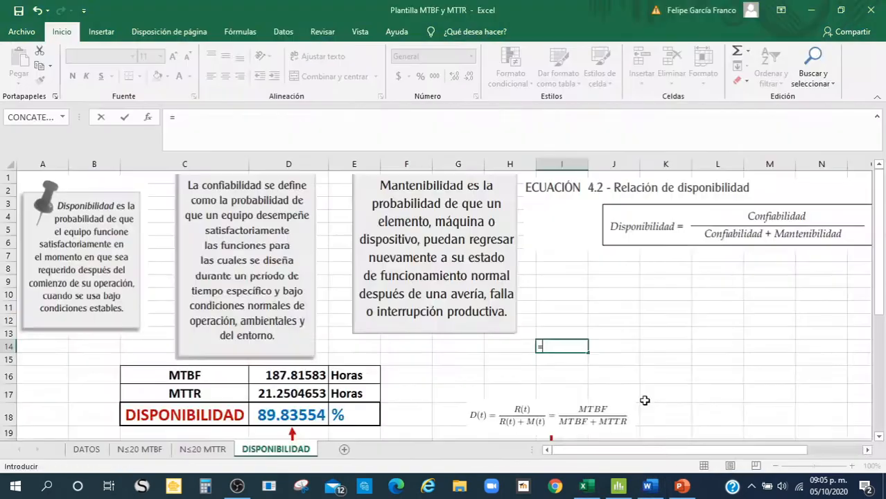
{"action": "key", "text": "alt+Tab"}
{"action": "key", "text": "alt+Tab"}
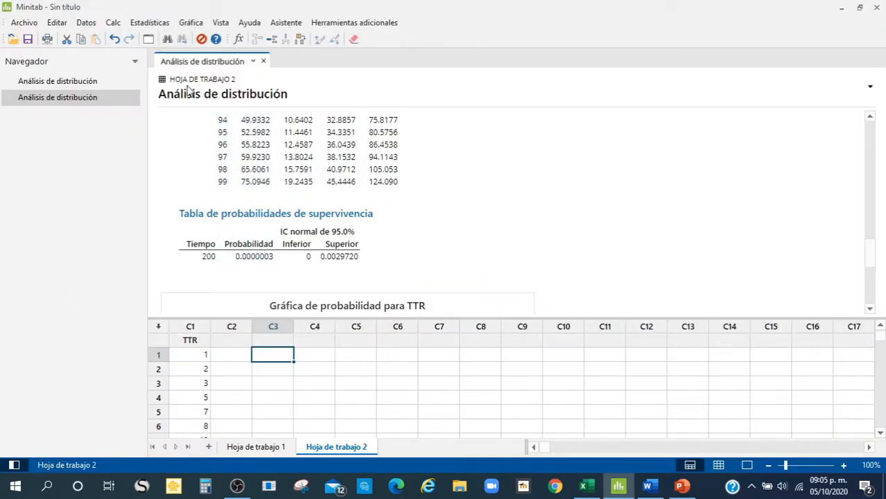
{"action": "left_click", "coordinate": [274, 448]}
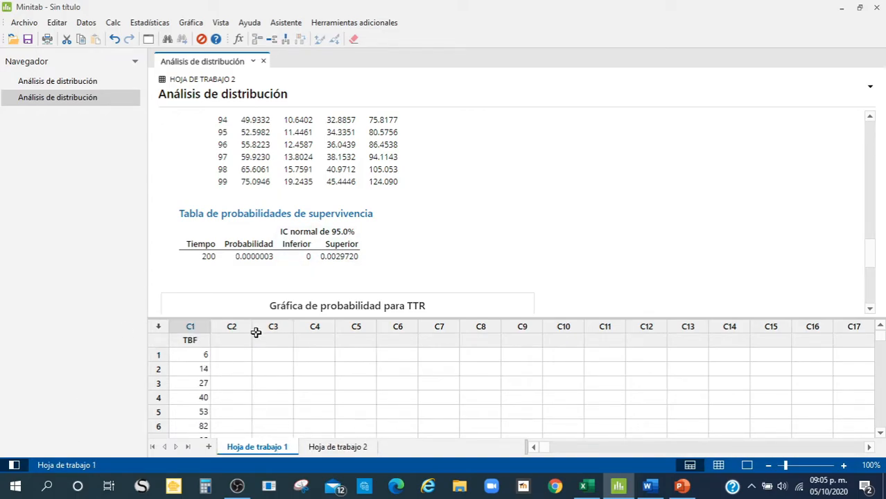
{"action": "scroll", "coordinate": [393, 220], "scroll_direction": "up", "scroll_amount": 20}
{"action": "scroll", "coordinate": [393, 221], "scroll_direction": "down", "scroll_amount": 10}
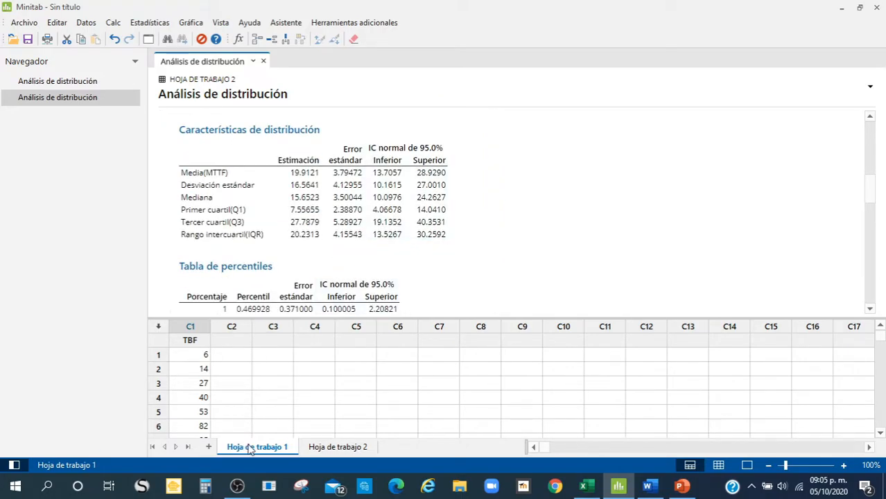
{"action": "left_click", "coordinate": [308, 448]}
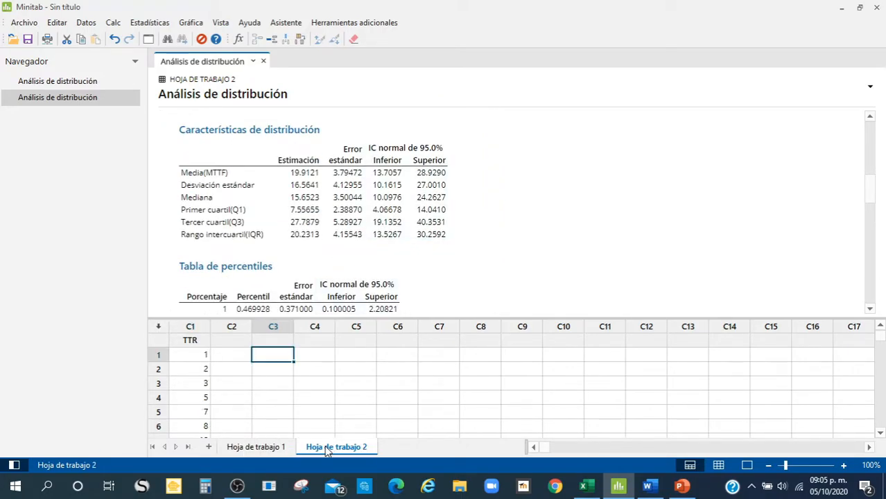
- Run the right-censored parametric distribution analysis on TBF from Hoja de trabajo 1 with a Weibull distribution
{"action": "left_click", "coordinate": [263, 450]}
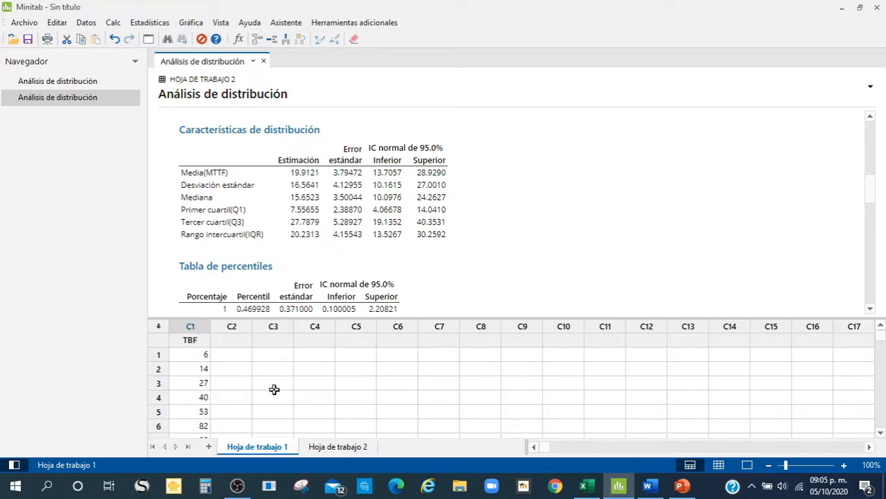
{"action": "scroll", "coordinate": [274, 390], "scroll_direction": "down", "scroll_amount": 5}
{"action": "scroll", "coordinate": [273, 389], "scroll_direction": "up", "scroll_amount": 5}
{"action": "scroll", "coordinate": [400, 279], "scroll_direction": "down", "scroll_amount": 8}
{"action": "scroll", "coordinate": [600, 200], "scroll_direction": "up", "scroll_amount": 15}
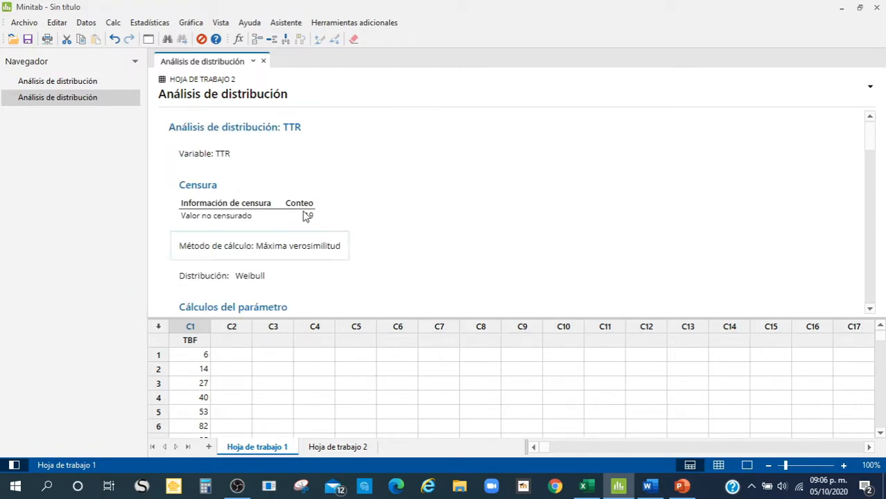
{"action": "left_click", "coordinate": [149, 22]}
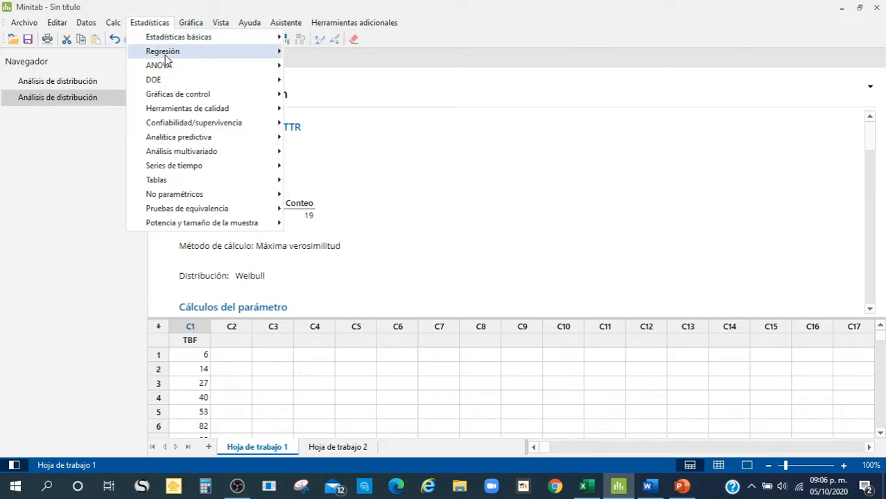
{"action": "mouse_move", "coordinate": [236, 126]}
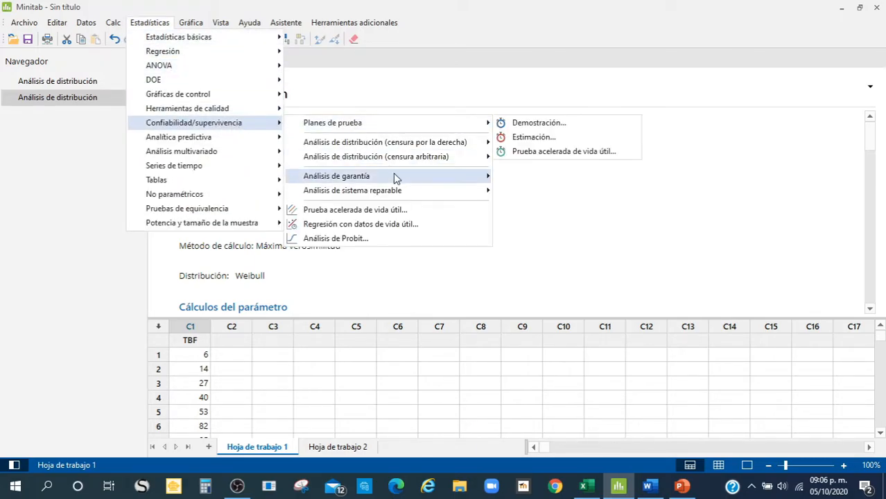
{"action": "mouse_move", "coordinate": [448, 161]}
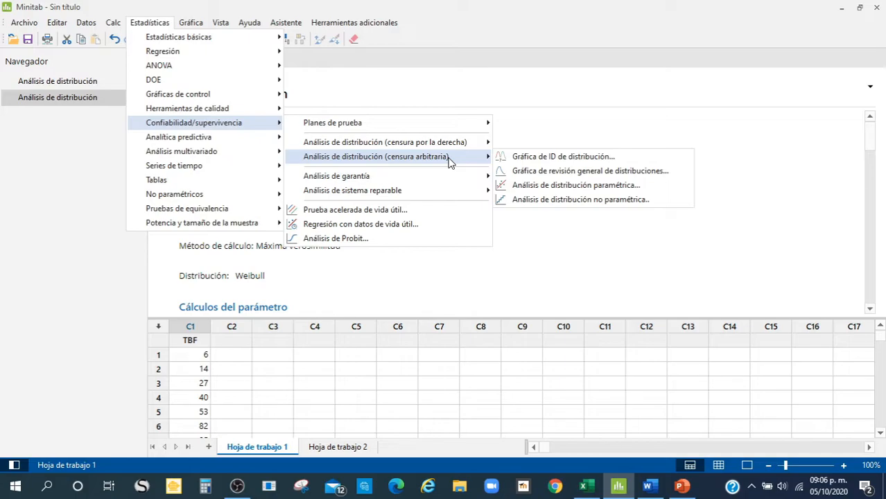
{"action": "left_click", "coordinate": [575, 171]}
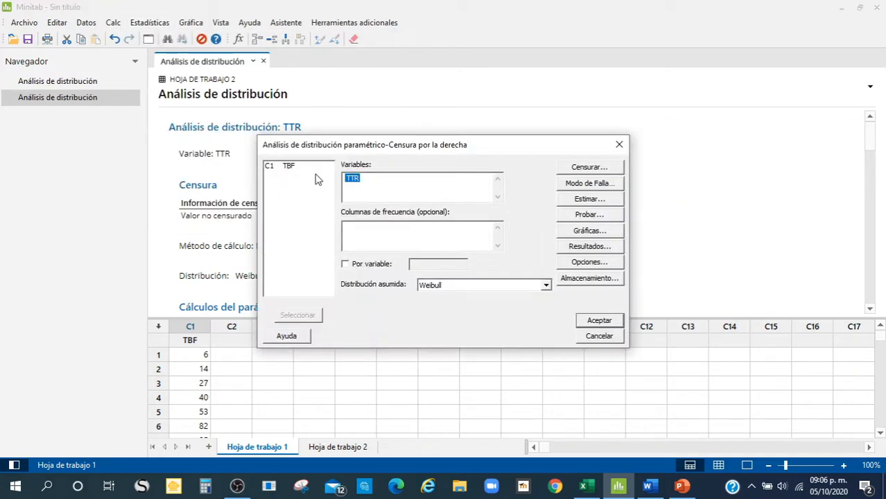
{"action": "double_click", "coordinate": [293, 169]}
{"action": "left_click", "coordinate": [598, 321]}
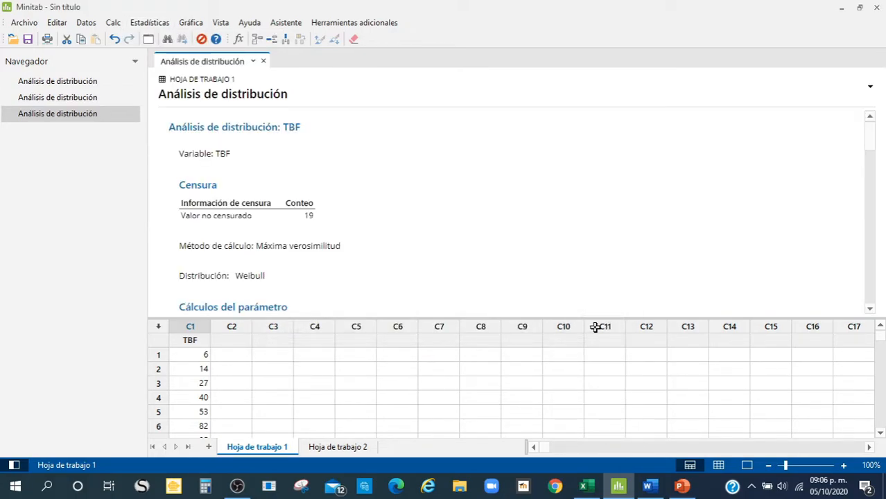
- Read the TBF mean (MTTF) in Minitab and continue the availability formula in Excel cell I14 as =175.68/(175.68+
{"action": "scroll", "coordinate": [419, 239], "scroll_direction": "down", "scroll_amount": 10}
{"action": "scroll", "coordinate": [419, 240], "scroll_direction": "up", "scroll_amount": 5}
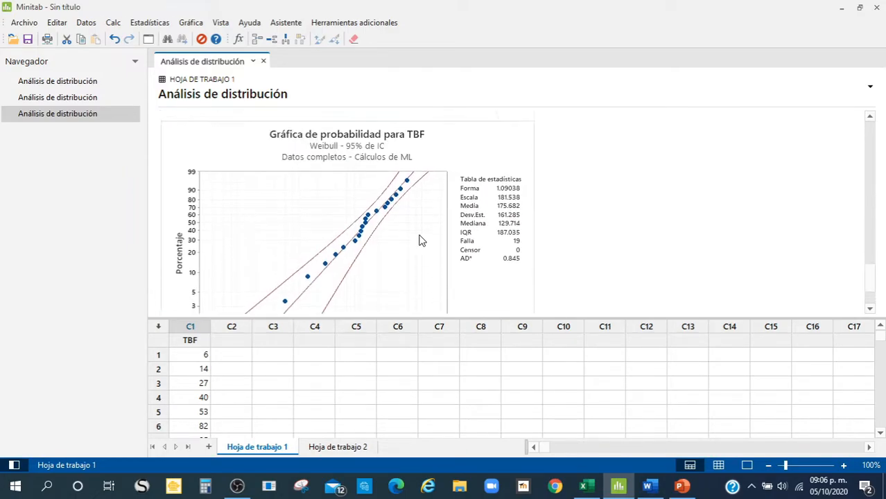
{"action": "scroll", "coordinate": [419, 240], "scroll_direction": "down", "scroll_amount": 10}
{"action": "scroll", "coordinate": [419, 240], "scroll_direction": "up", "scroll_amount": 6}
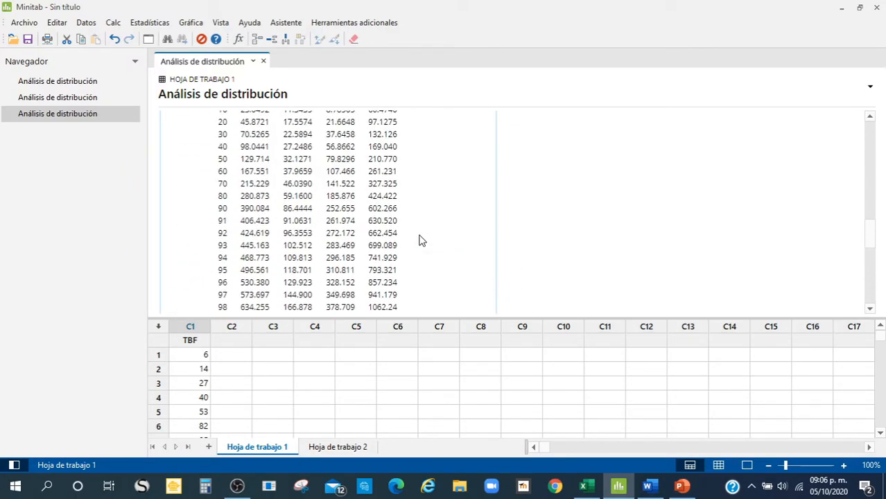
{"action": "scroll", "coordinate": [419, 240], "scroll_direction": "up", "scroll_amount": 4}
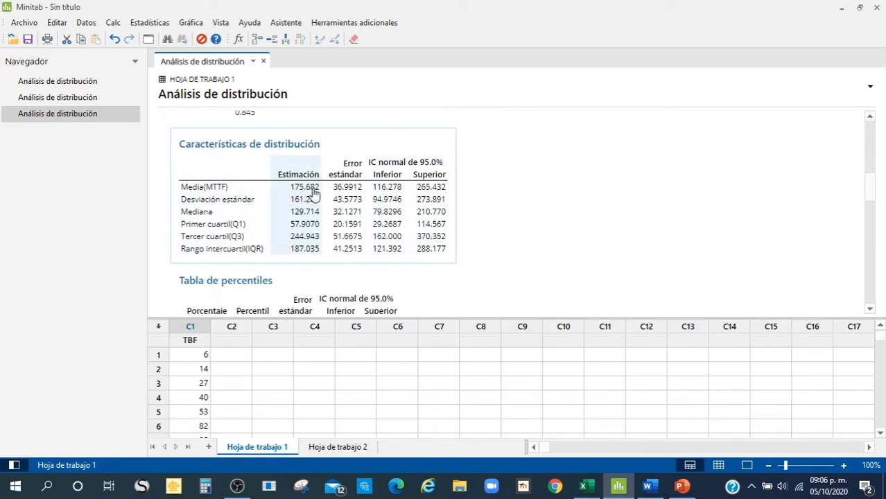
{"action": "key", "text": "alt+Tab"}
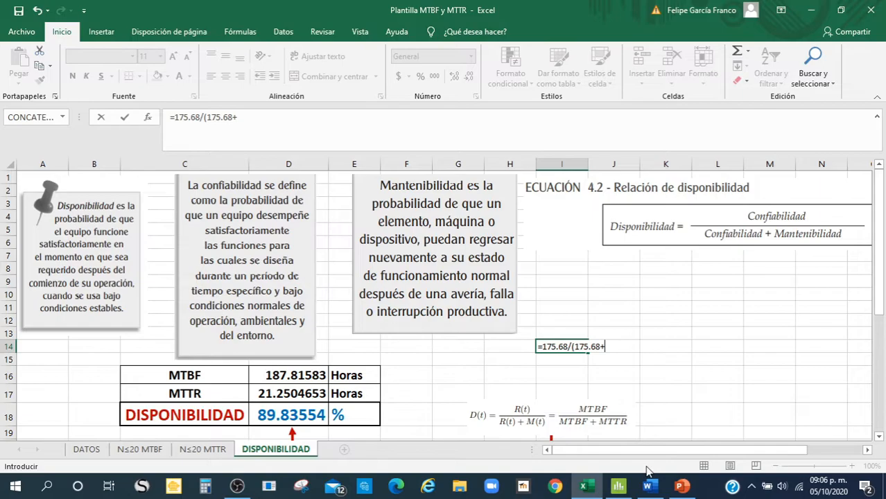
- Switch to Minitab and run the right-censored parametric distribution analysis on TTR from Hoja de trabajo 2 with a Weibull distribution
{"action": "left_click", "coordinate": [617, 485]}
{"action": "left_click", "coordinate": [331, 447]}
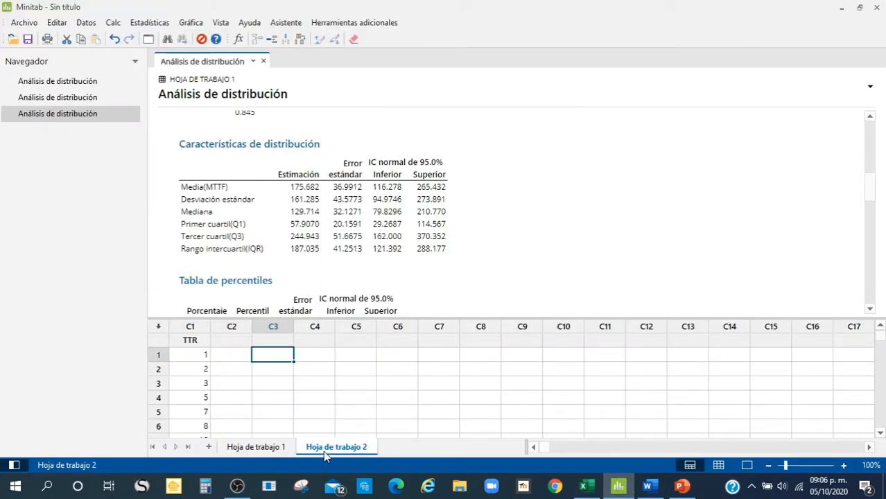
{"action": "left_click", "coordinate": [160, 23]}
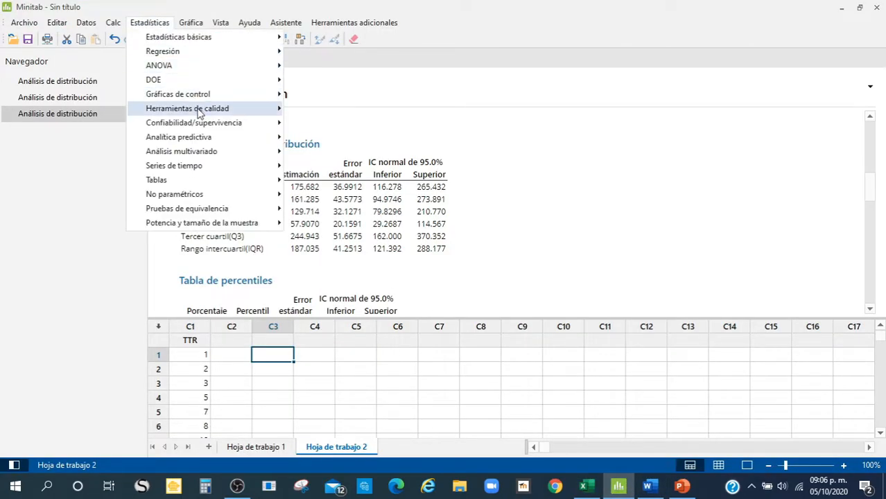
{"action": "mouse_move", "coordinate": [232, 122]}
{"action": "mouse_move", "coordinate": [441, 146]}
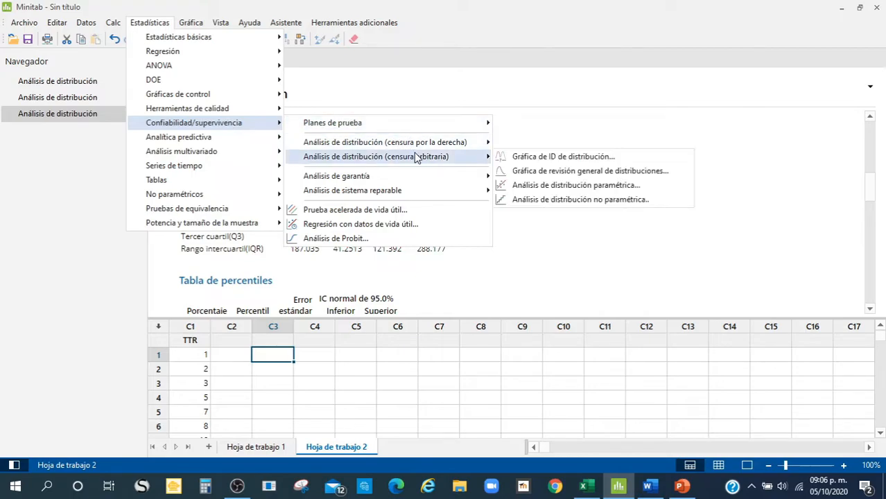
{"action": "left_click", "coordinate": [548, 172]}
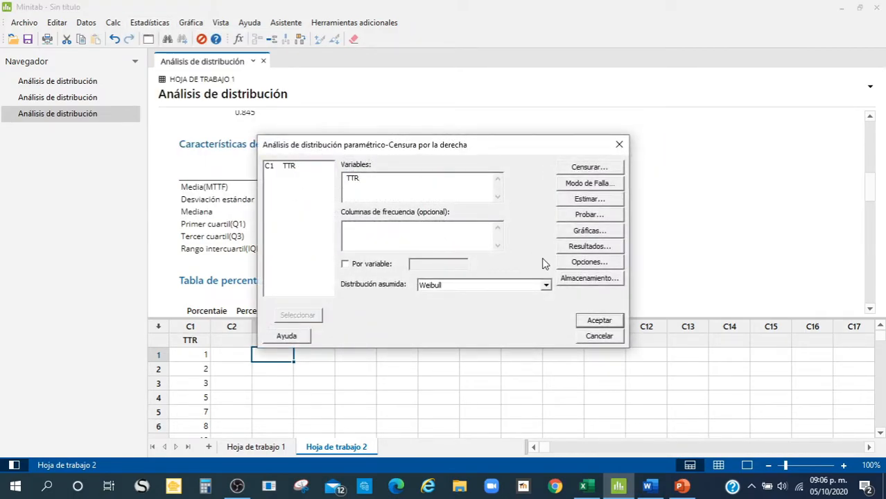
{"action": "left_click", "coordinate": [599, 320]}
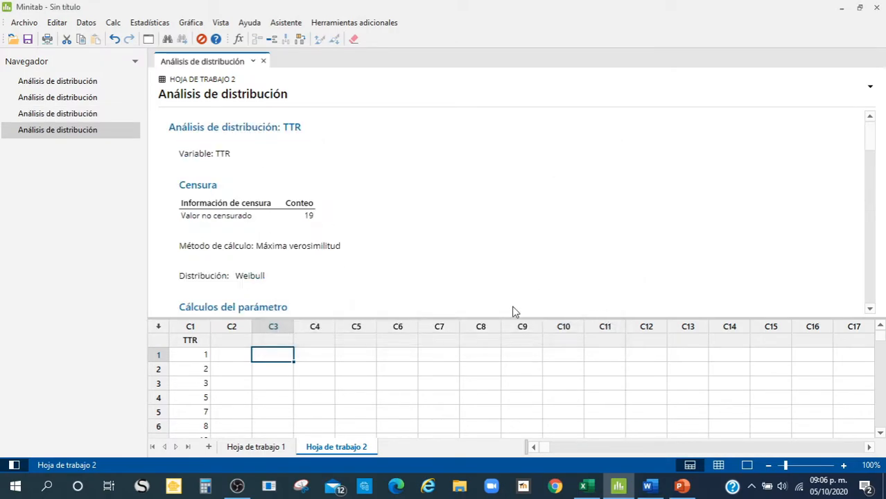
- Read the TTR mean (MTTF) in Minitab and complete the availability formula in Excel cell I14 as =175.68/(175.68+19.91)
{"action": "scroll", "coordinate": [386, 265], "scroll_direction": "down", "scroll_amount": 5}
{"action": "scroll", "coordinate": [386, 264], "scroll_direction": "down", "scroll_amount": 2}
{"action": "scroll", "coordinate": [388, 262], "scroll_direction": "up", "scroll_amount": 2}
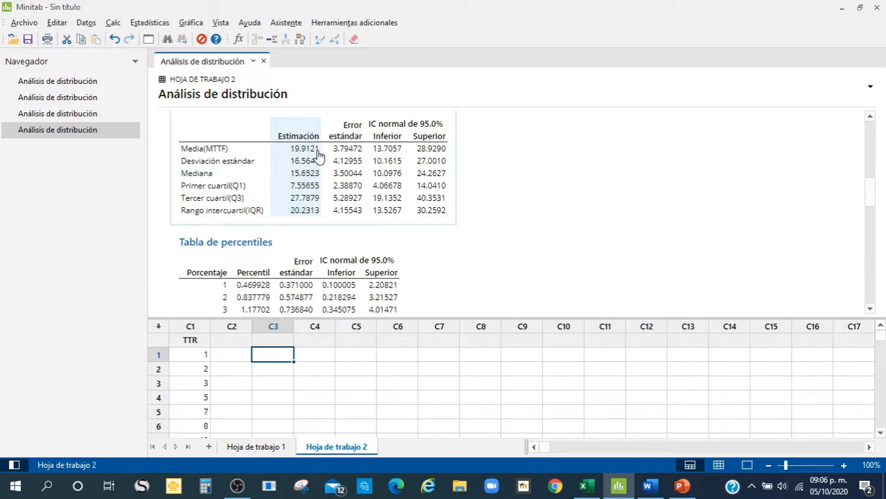
{"action": "key", "text": "alt+Tab"}
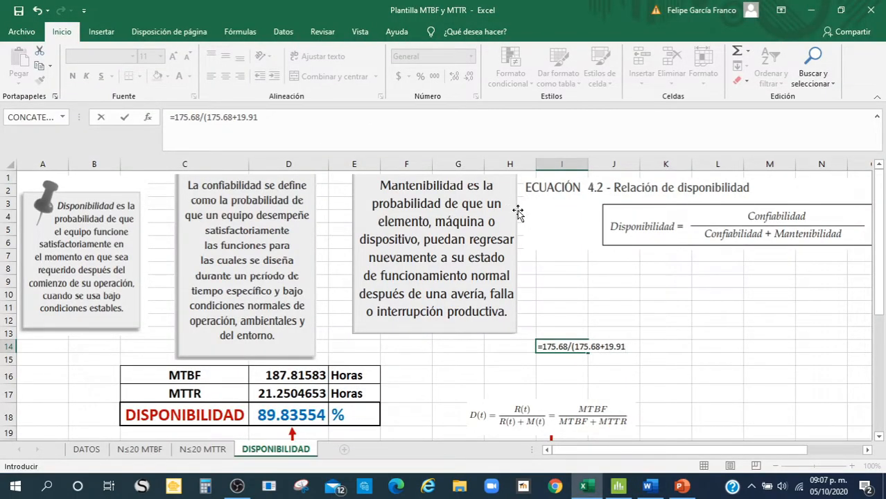
{"action": "key", "text": "Return"}
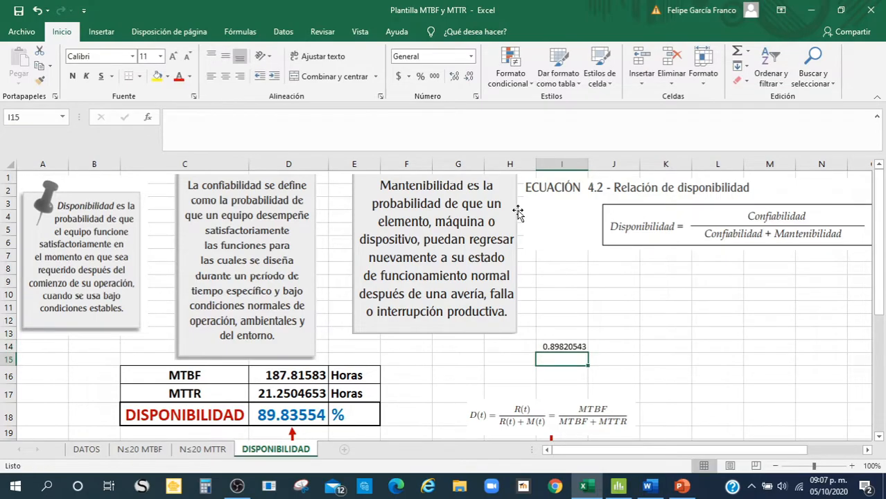
- Convert the availability in cell I14 to a percentage by changing the formula to =(175.68/(175.68+19.91))*100
{"action": "left_click", "coordinate": [561, 347]}
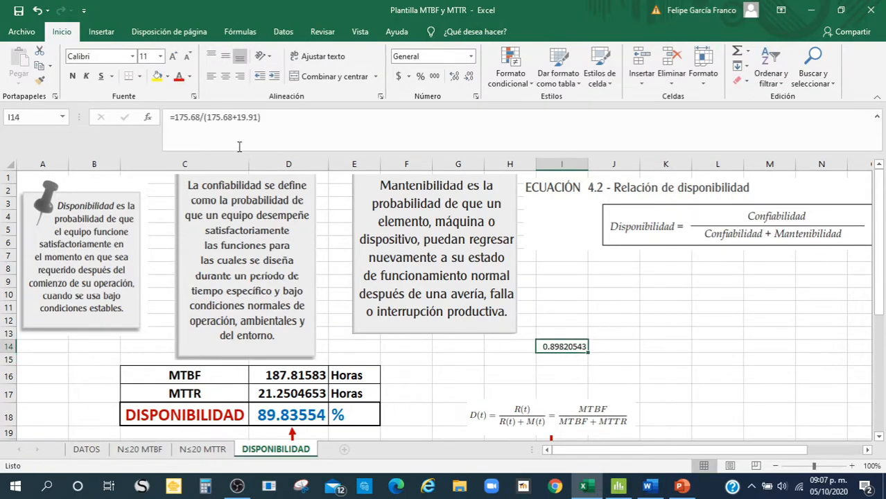
{"action": "left_click", "coordinate": [176, 118]}
{"action": "type", "text": "("}
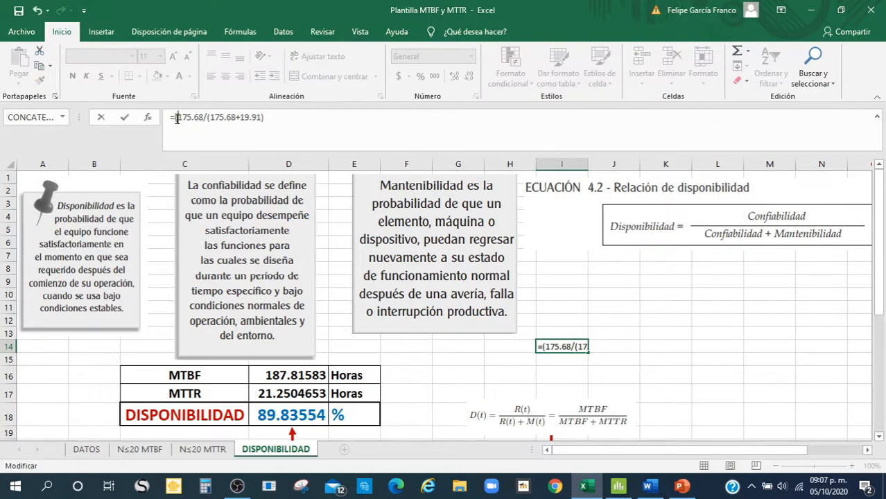
{"action": "left_click", "coordinate": [291, 122]}
{"action": "type", "text": ")*100"}
{"action": "key", "text": "Return"}
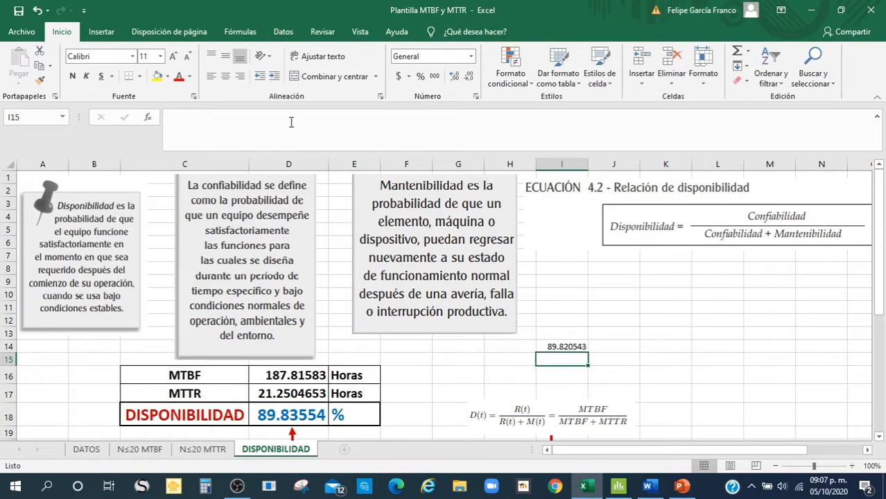
{"action": "left_click", "coordinate": [566, 345]}
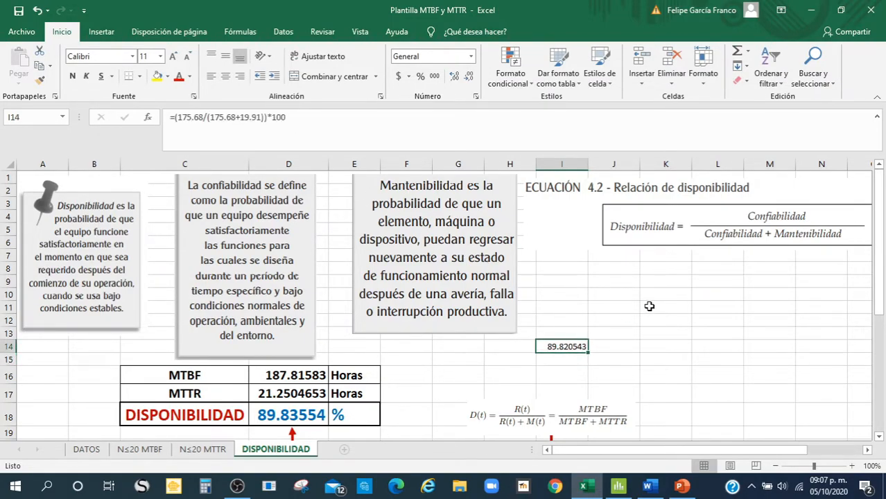
{"action": "left_click", "coordinate": [648, 306]}
{"action": "left_click", "coordinate": [572, 343]}
- Switch to Minitab and send the TTR distribution analysis to Microsoft Word
{"action": "key", "text": "alt+Tab"}
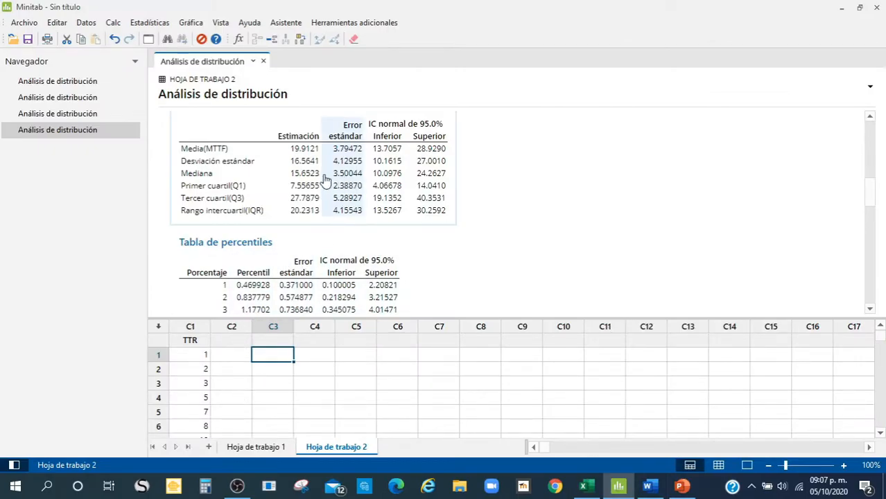
{"action": "left_click", "coordinate": [534, 225]}
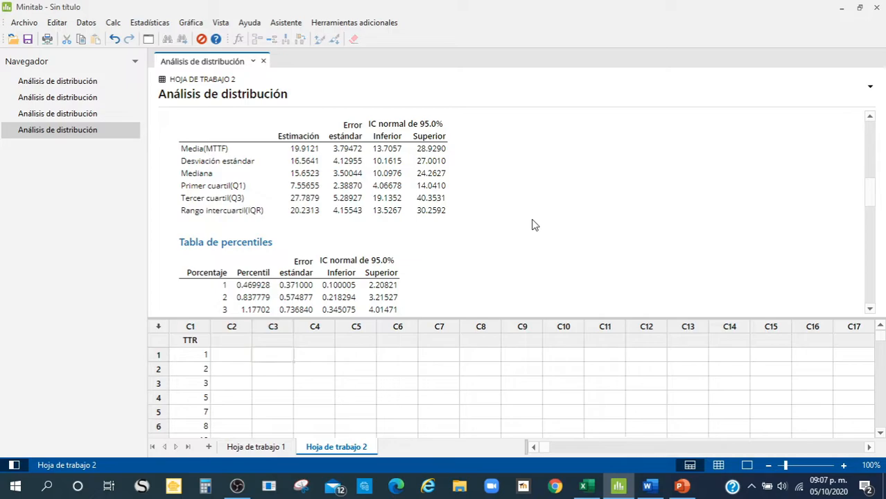
{"action": "scroll", "coordinate": [534, 225], "scroll_direction": "up", "scroll_amount": 5}
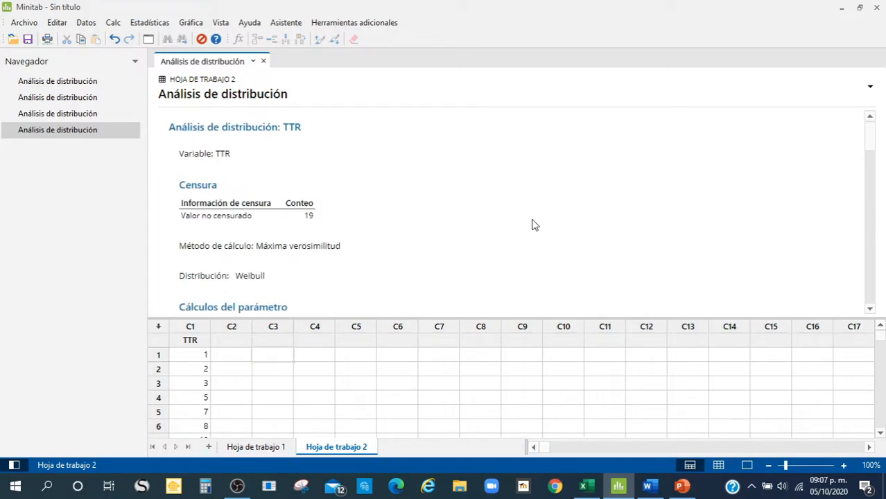
{"action": "right_click", "coordinate": [534, 225]}
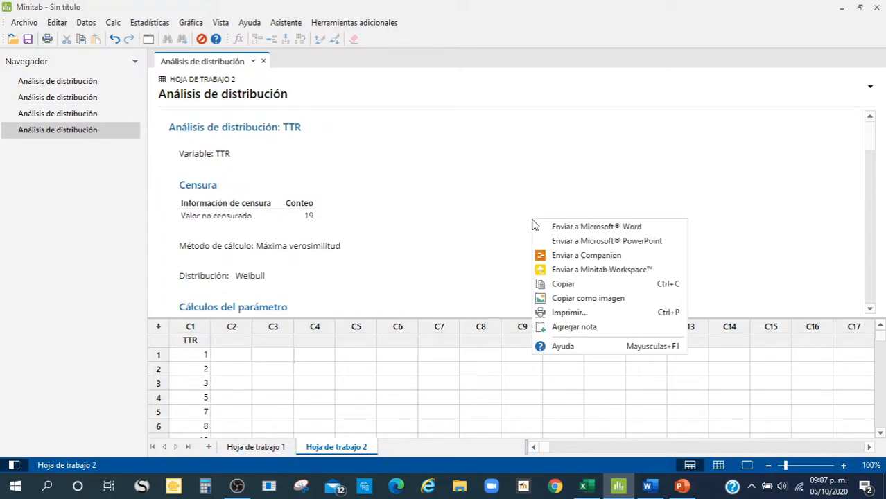
{"action": "left_click", "coordinate": [631, 228]}
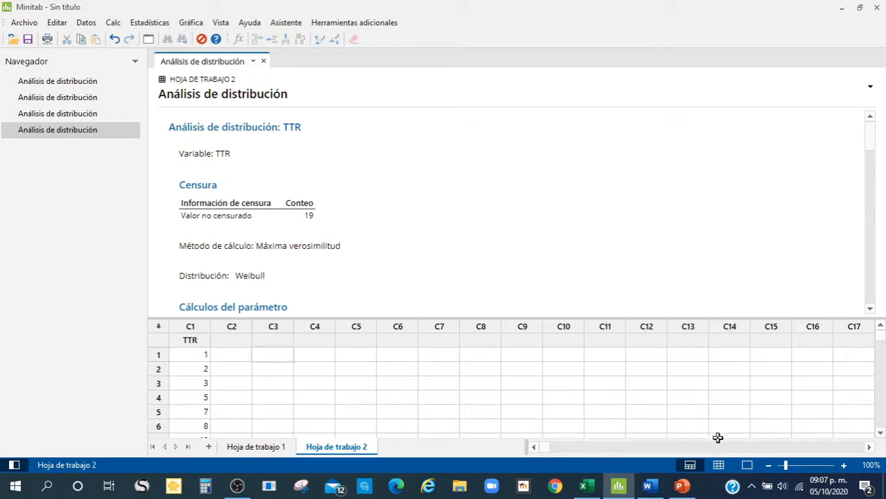
- Switch to Word and review the exported TBF and TTR distribution analyses from the first page to the final probability plot
{"action": "left_click", "coordinate": [659, 489]}
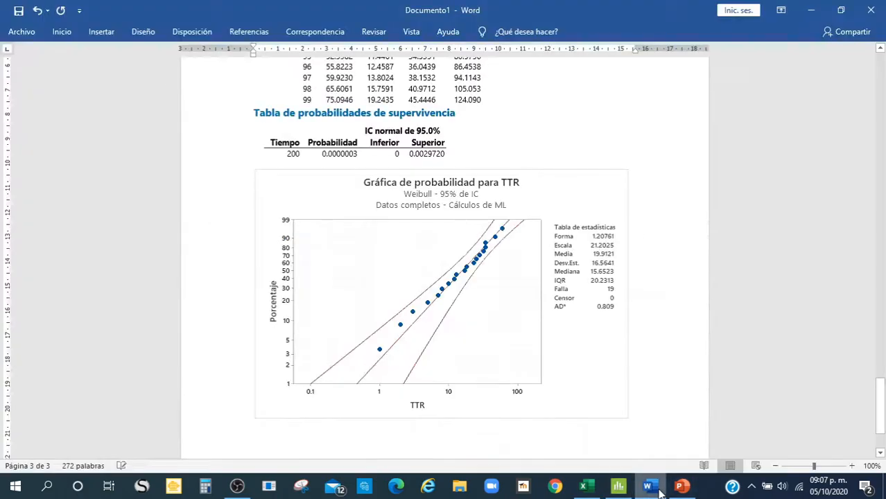
{"action": "scroll", "coordinate": [652, 166], "scroll_direction": "down", "scroll_amount": 10}
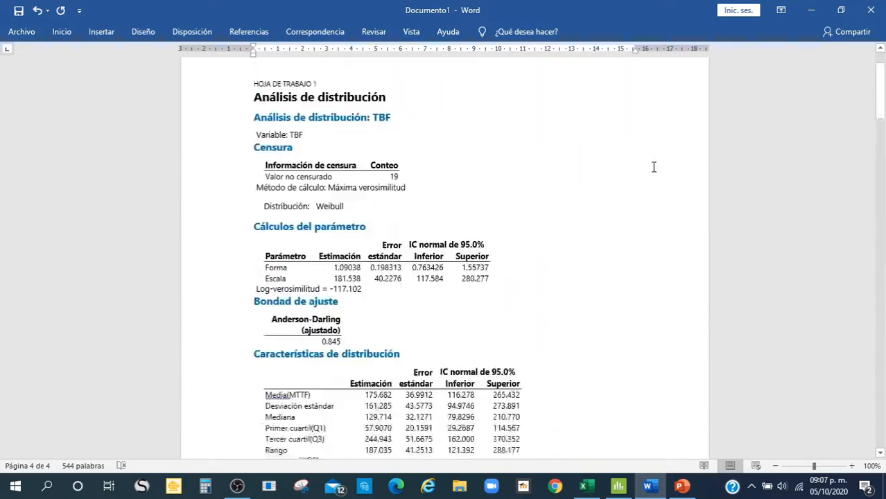
{"action": "scroll", "coordinate": [652, 167], "scroll_direction": "up", "scroll_amount": 5}
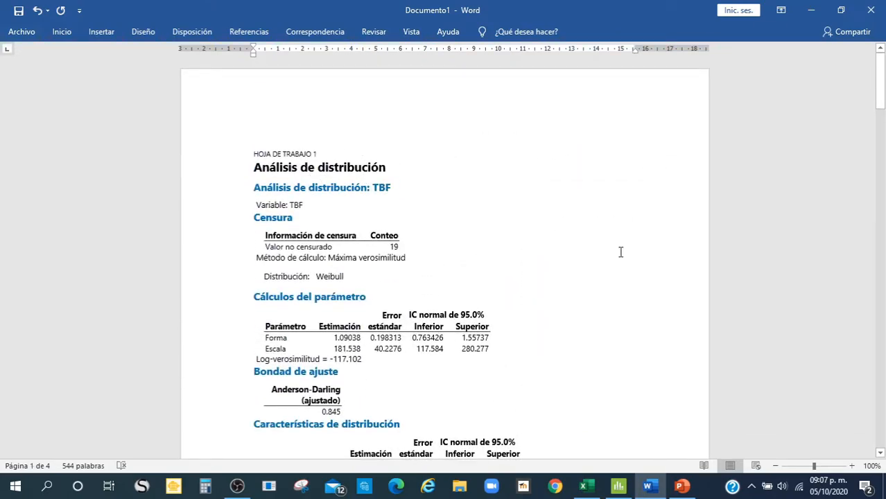
{"action": "scroll", "coordinate": [654, 263], "scroll_direction": "down", "scroll_amount": 15}
{"action": "scroll", "coordinate": [654, 263], "scroll_direction": "down", "scroll_amount": 10}
{"action": "scroll", "coordinate": [654, 263], "scroll_direction": "down", "scroll_amount": 4}
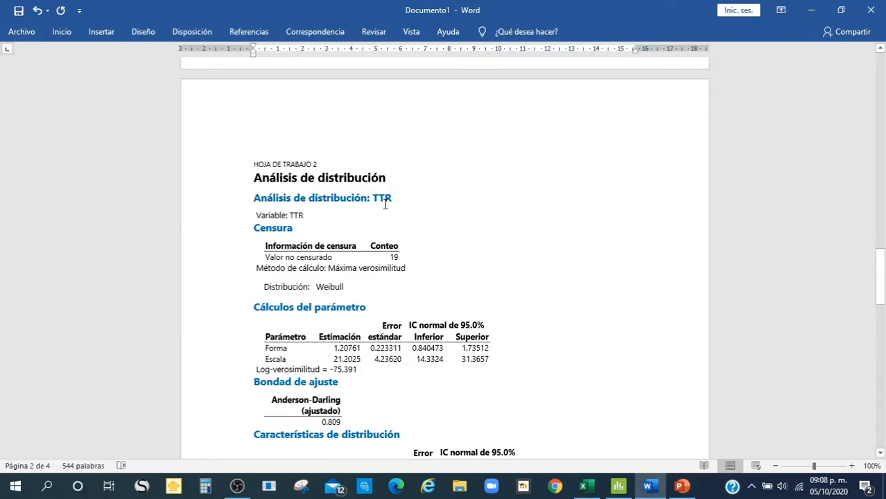
{"action": "scroll", "coordinate": [593, 236], "scroll_direction": "down", "scroll_amount": 18}
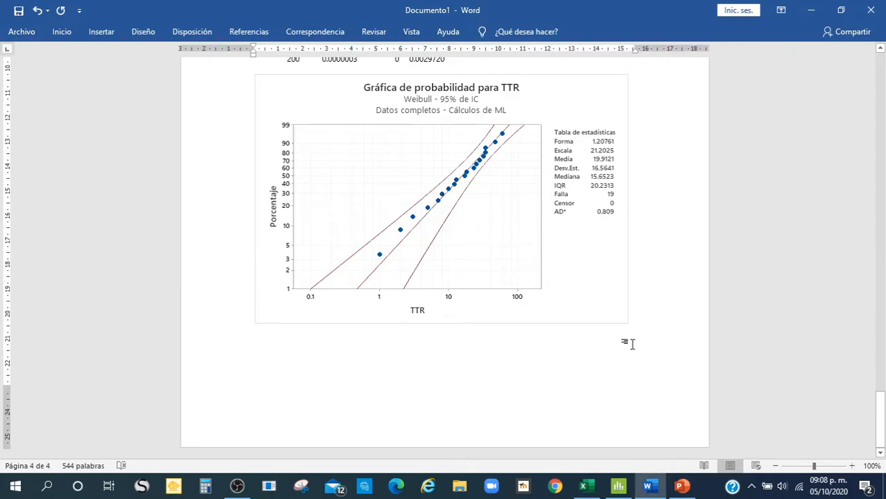
- Switch to Minitab and look through the four distribution analysis outputs, ending on the first TBF analysis
{"action": "left_click", "coordinate": [619, 486]}
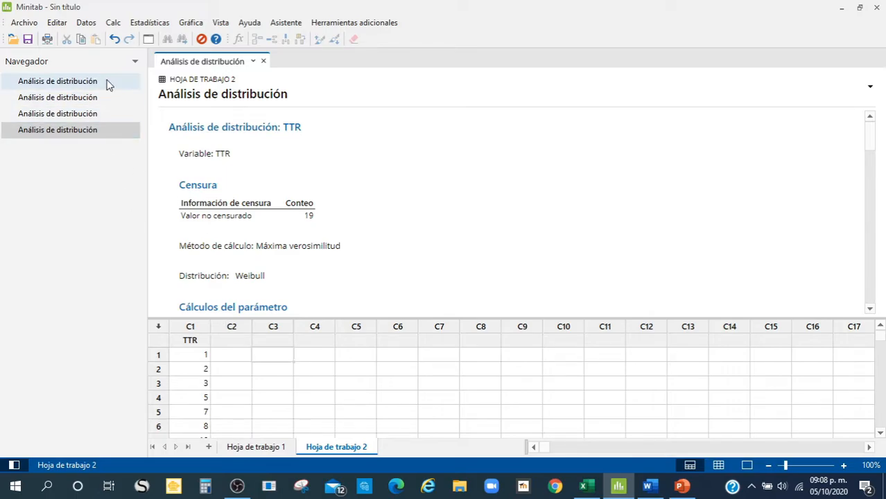
{"action": "left_click", "coordinate": [87, 86]}
{"action": "left_click", "coordinate": [97, 104]}
{"action": "left_click", "coordinate": [97, 112]}
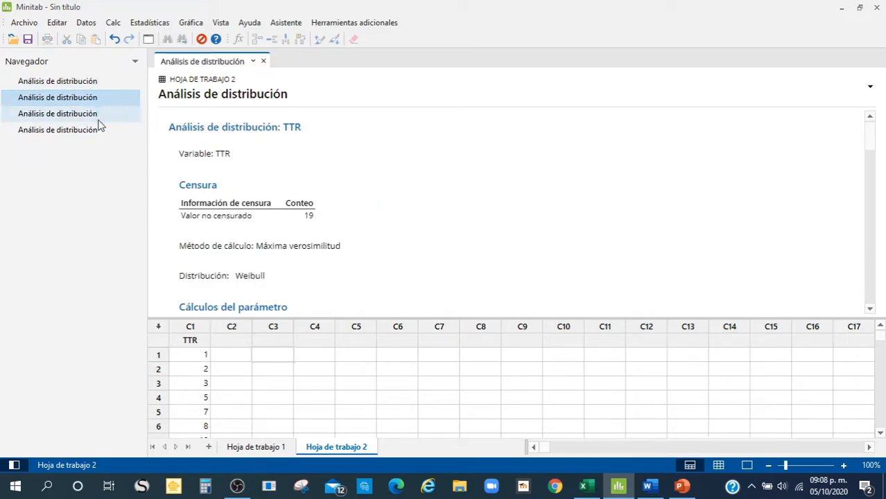
{"action": "left_click", "coordinate": [101, 132]}
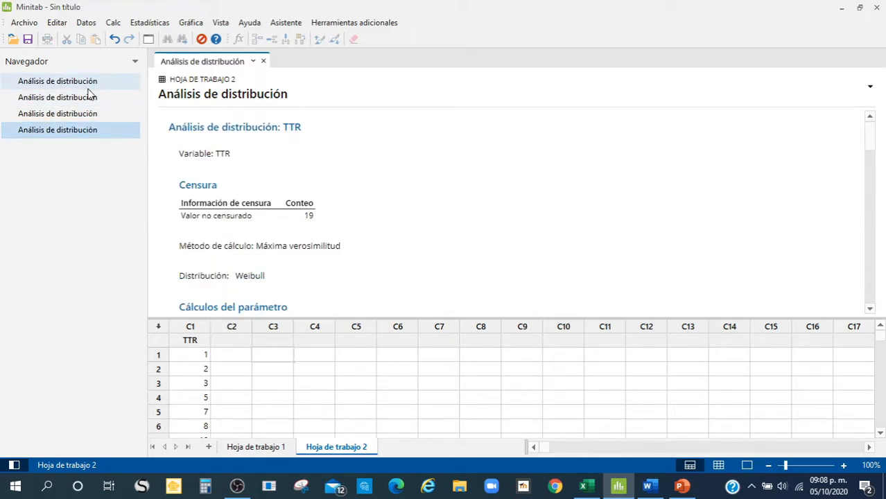
{"action": "left_click", "coordinate": [86, 88]}
{"action": "left_click", "coordinate": [104, 99]}
{"action": "left_click", "coordinate": [107, 115]}
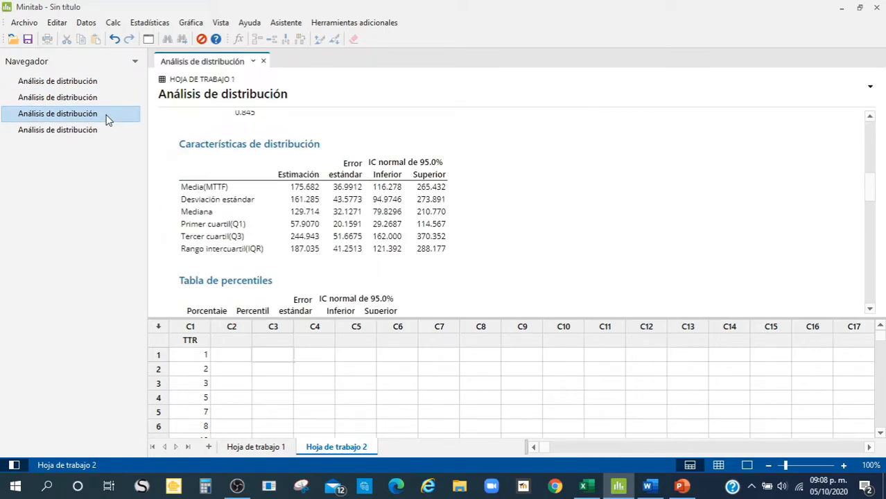
{"action": "left_click", "coordinate": [111, 131]}
{"action": "left_click", "coordinate": [100, 114]}
{"action": "left_click", "coordinate": [86, 98]}
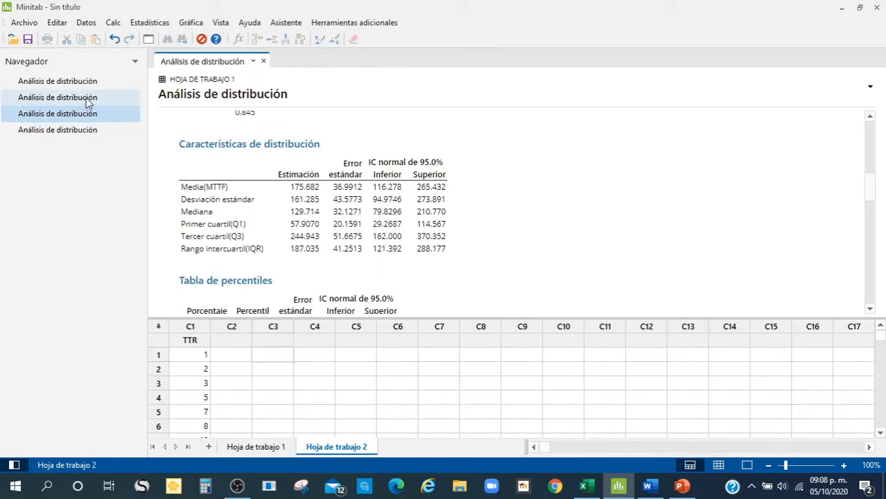
{"action": "left_click", "coordinate": [71, 82]}
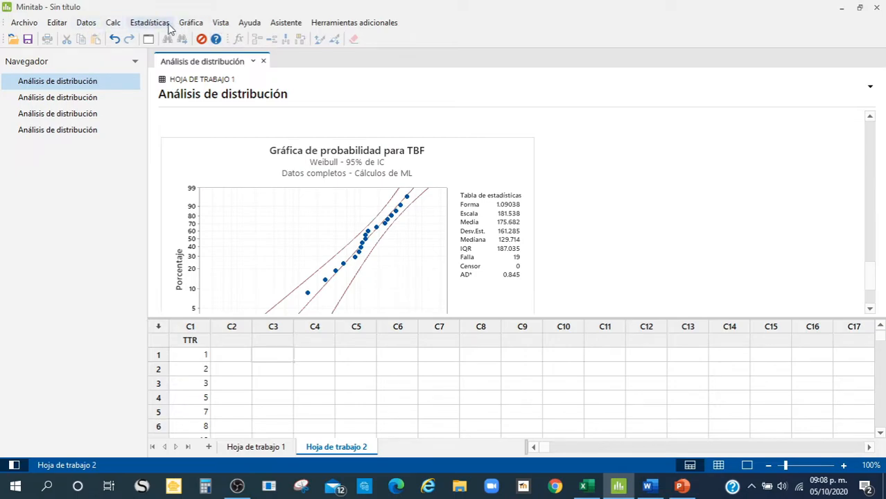